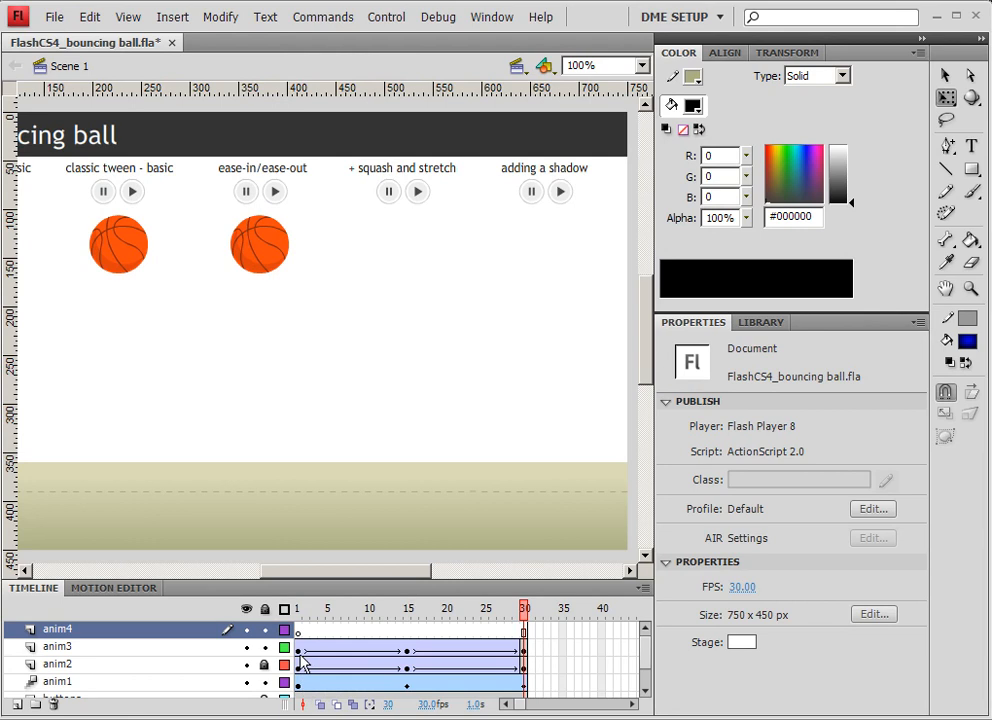
Step: Copy frames 1 to 30 of the anim3 layer onto the anim4 layer and lock anim3
{"action": "left_click_drag", "start_coordinate": [300, 664], "coordinate": [524, 648]}
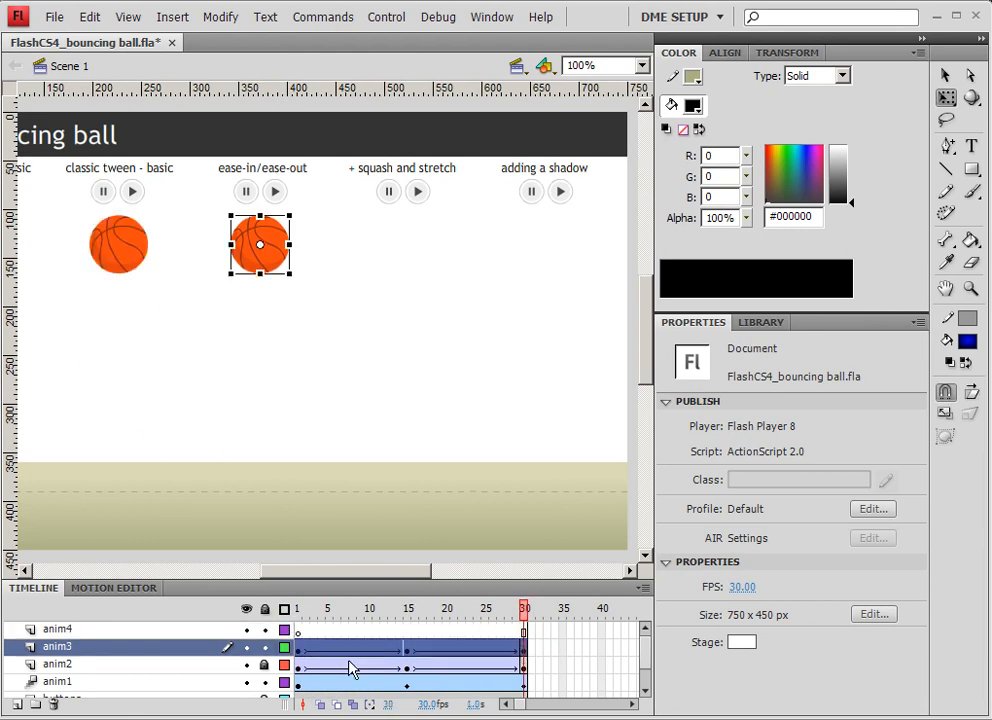
{"action": "left_click_drag", "start_coordinate": [300, 652], "coordinate": [300, 631]}
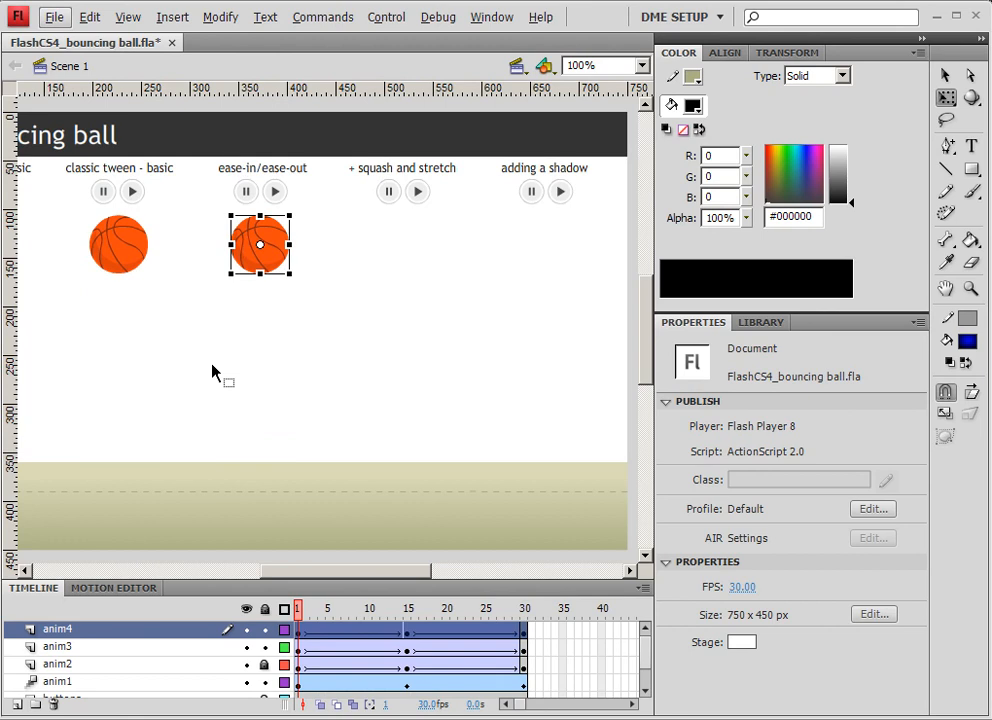
{"action": "left_click", "coordinate": [266, 647]}
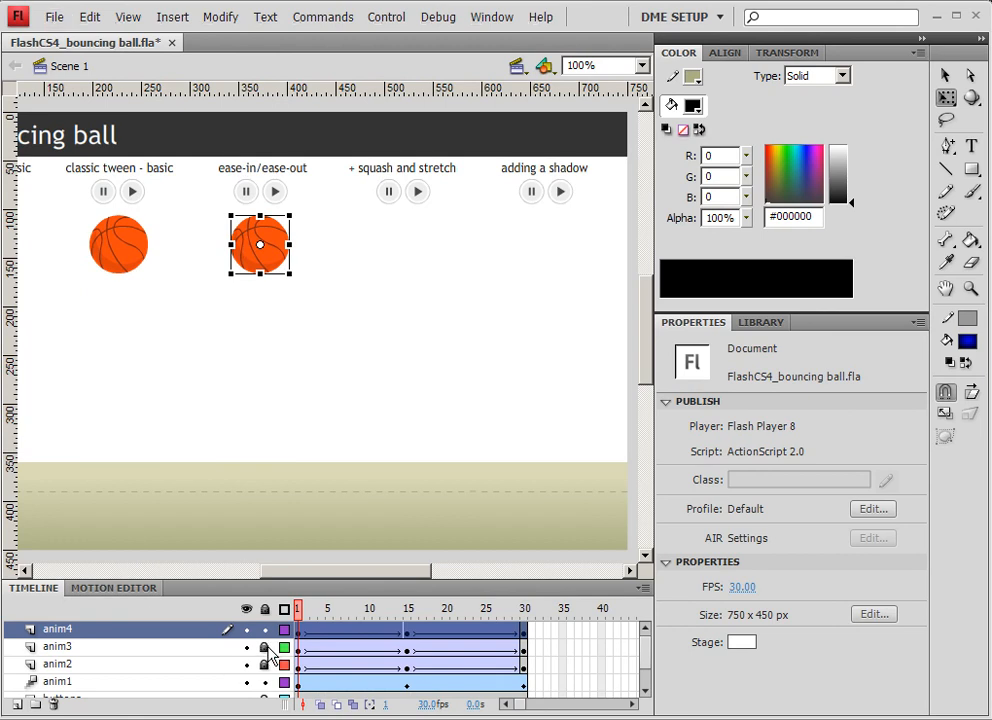
Step: Edit frames 1 to 30 of anim4 together, moving all its balls horizontally under the "+ squash and stretch" heading, to X 492
{"action": "left_click", "coordinate": [353, 705]}
{"action": "left_click_drag", "start_coordinate": [320, 614], "coordinate": [525, 611]}
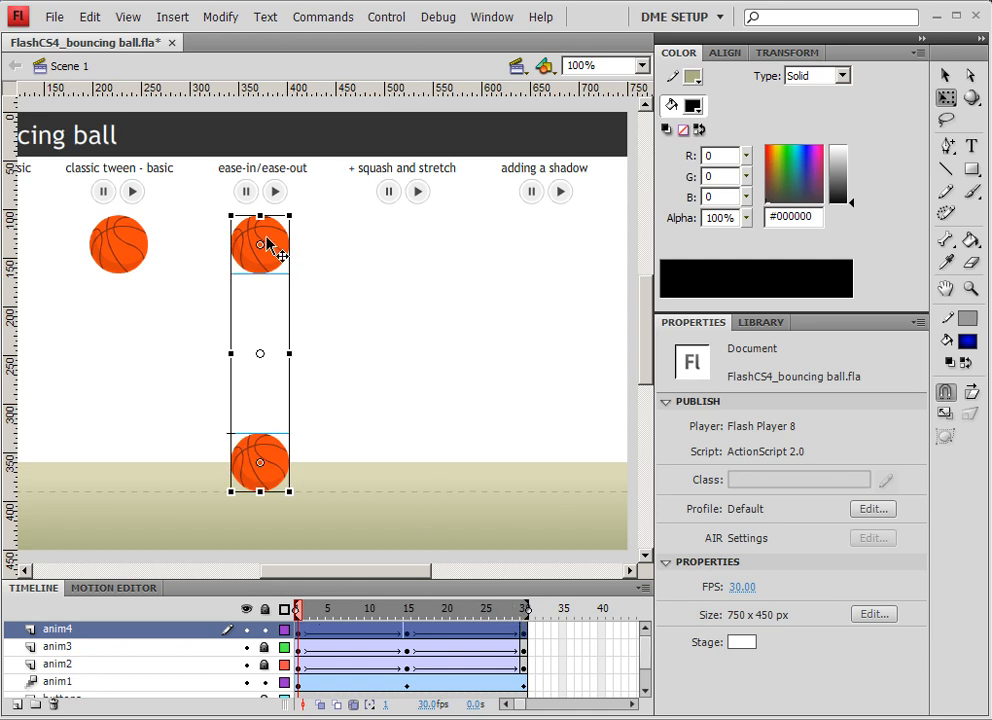
{"action": "left_click_drag", "start_coordinate": [185, 220], "coordinate": [367, 414]}
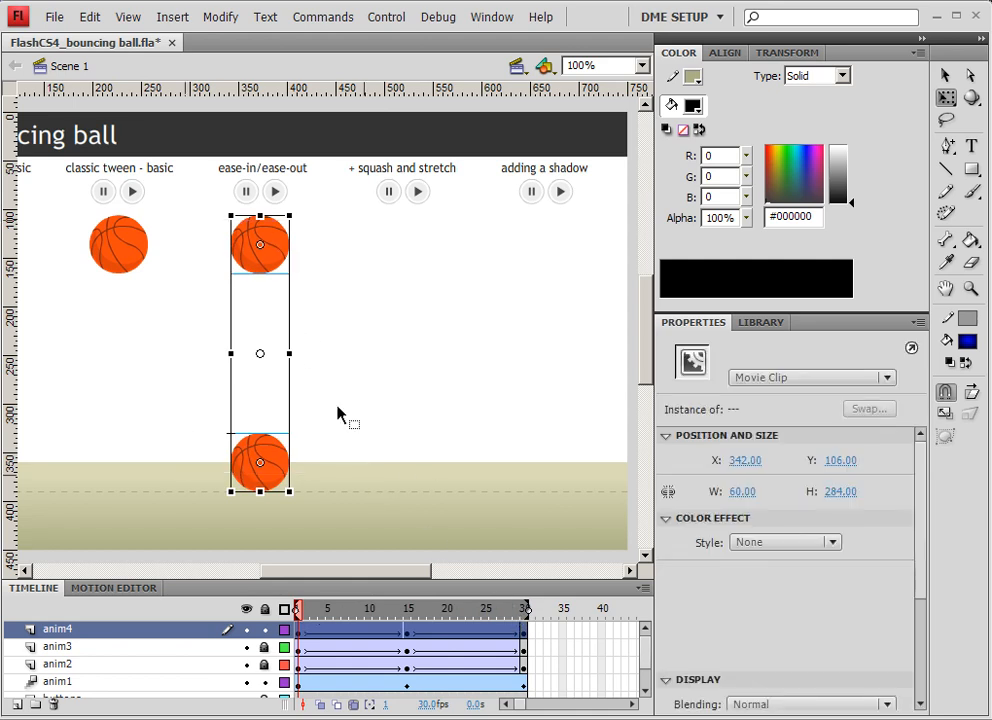
{"action": "left_click_drag", "start_coordinate": [263, 238], "coordinate": [409, 238]}
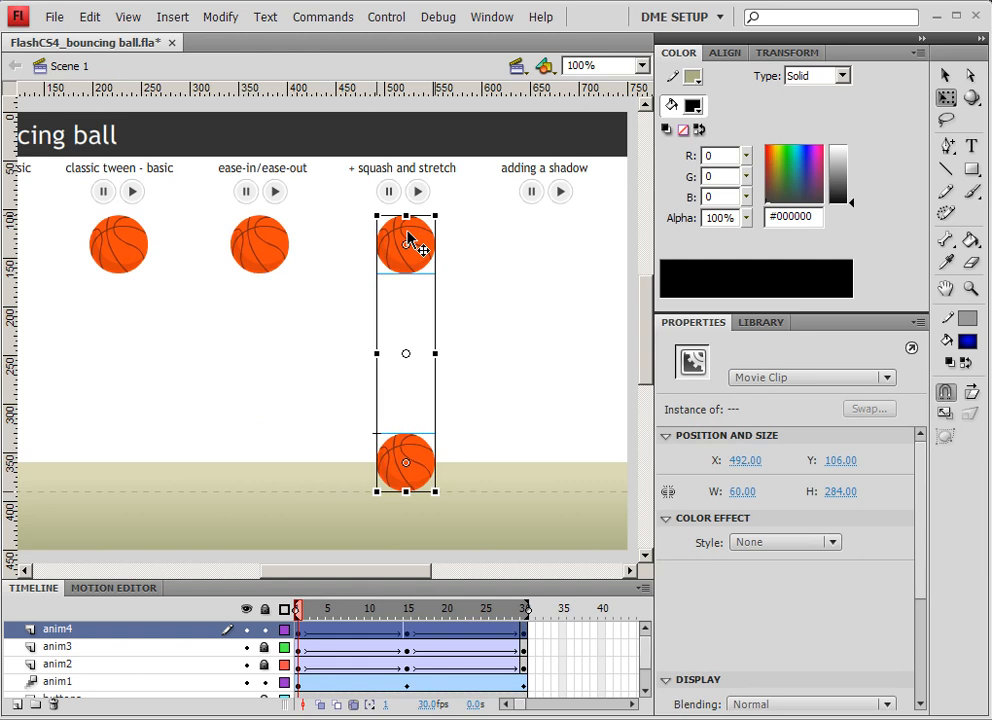
{"action": "left_click", "coordinate": [354, 705]}
{"action": "left_click", "coordinate": [438, 425]}
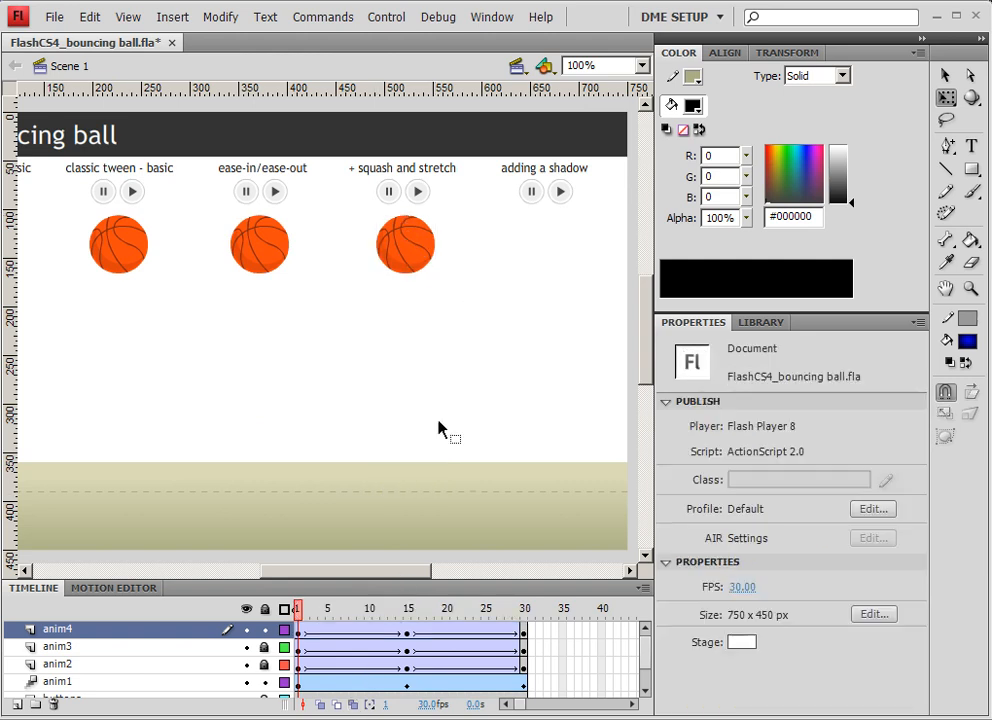
Step: Stretch the anim4 ball at frame 15 to about 50 wide by 78 high and raise it to Y 312
{"action": "left_click_drag", "start_coordinate": [298, 612], "coordinate": [409, 646]}
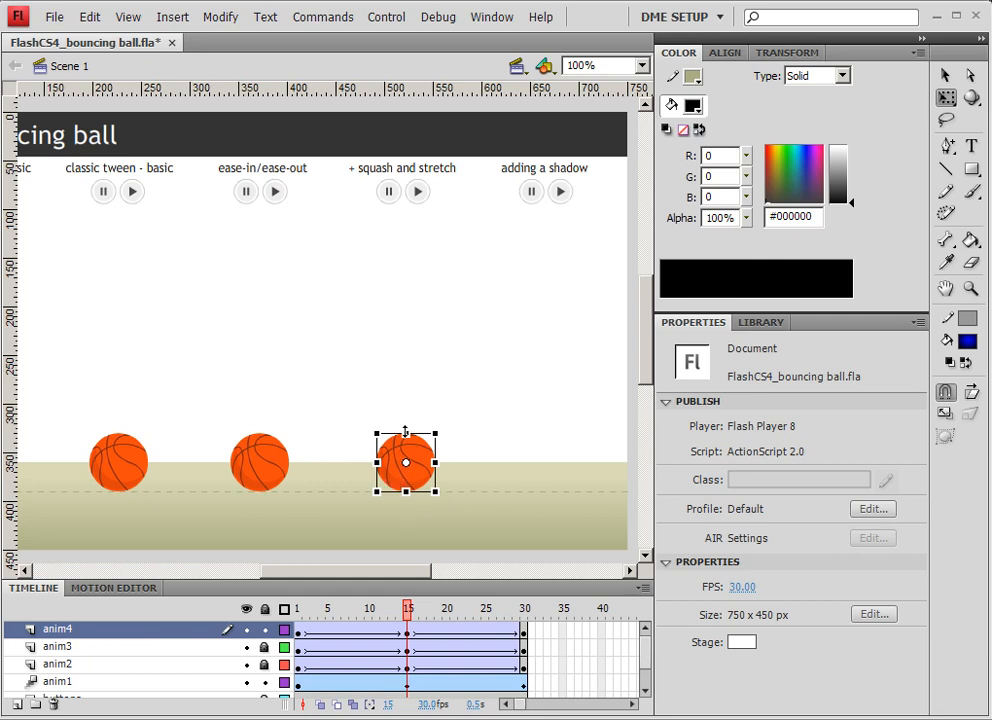
{"action": "left_click_drag", "start_coordinate": [405, 431], "coordinate": [431, 461]}
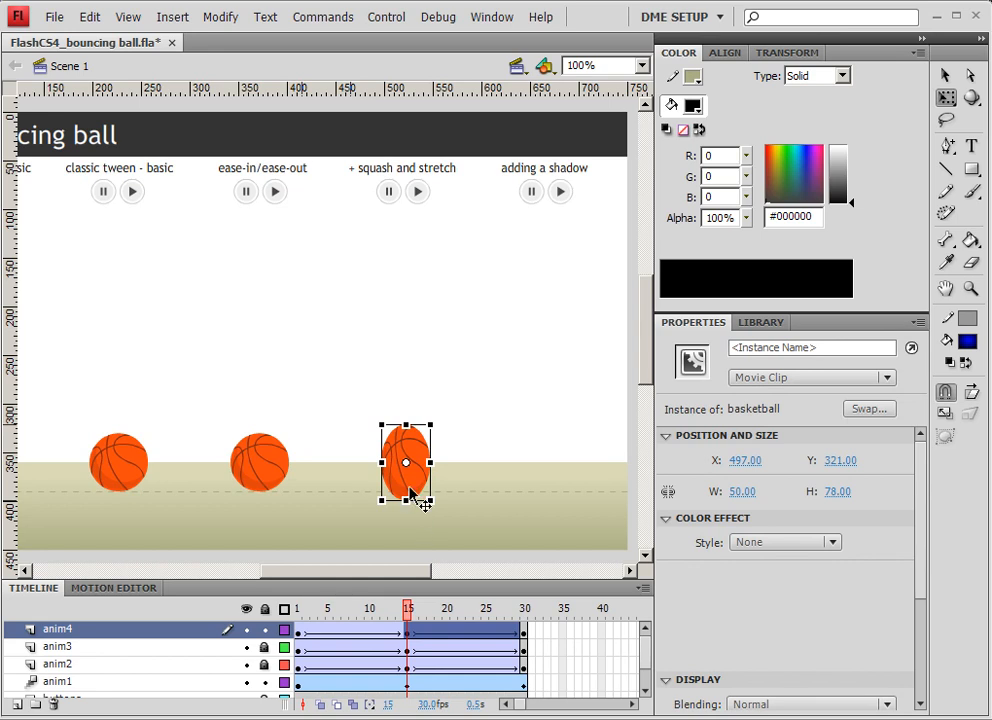
{"action": "key", "text": "Up"}
{"action": "key", "text": "Up"}
{"action": "key", "text": "Up"}
{"action": "key", "text": "Up"}
{"action": "key", "text": "Up"}
{"action": "key", "text": "Up"}
{"action": "key", "text": "Up"}
{"action": "key", "text": "Up"}
{"action": "key", "text": "Up"}
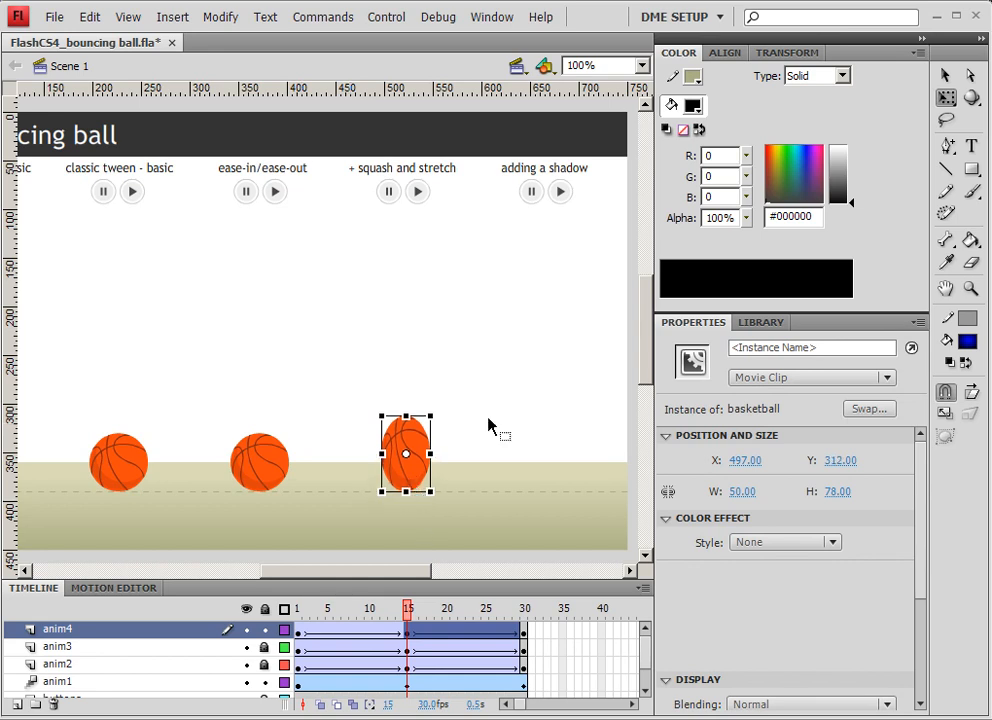
Step: Reduce the stretched ball's height at frame 15 to about 74 and lower it to Y 316 so it rests on the dashed line
{"action": "left_click", "coordinate": [490, 410]}
{"action": "left_click", "coordinate": [401, 474]}
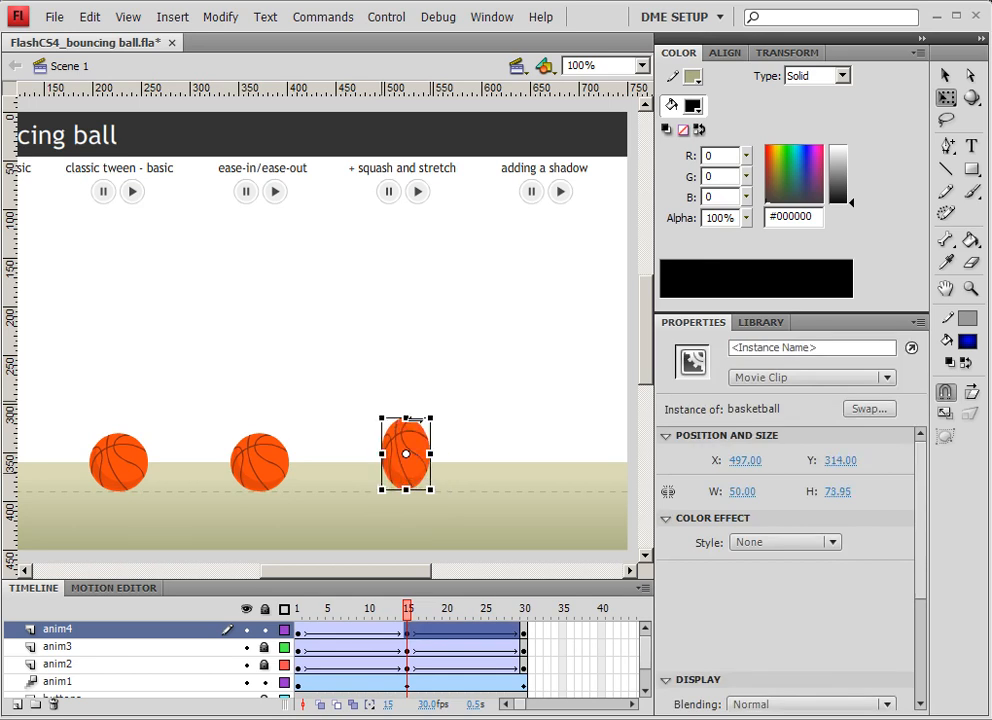
{"action": "left_click", "coordinate": [452, 472]}
{"action": "left_click", "coordinate": [422, 472]}
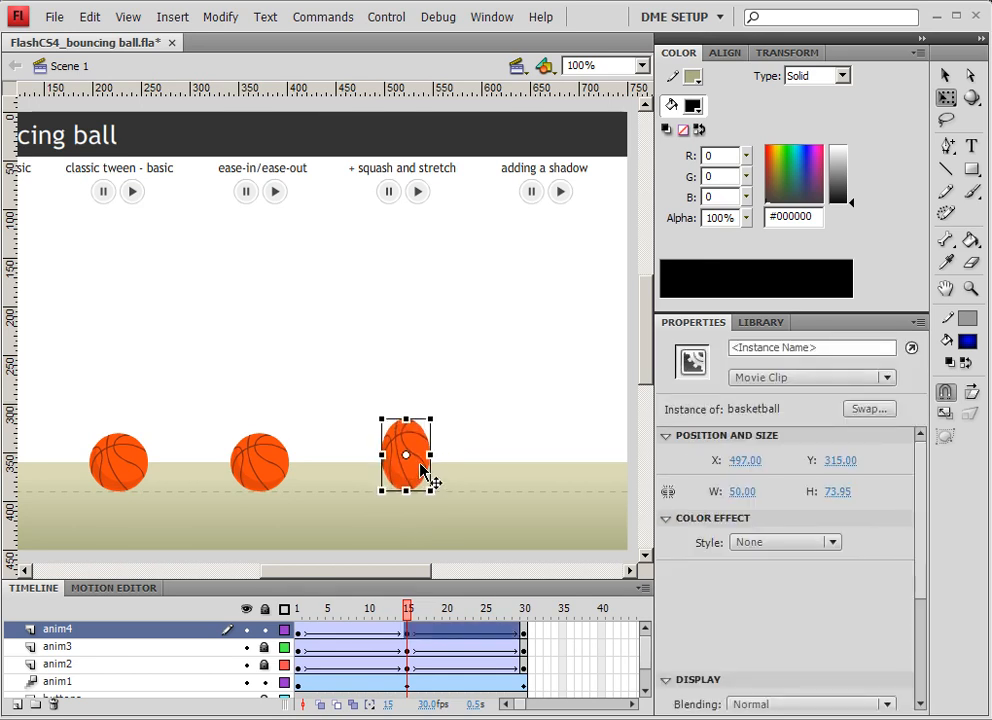
{"action": "left_click", "coordinate": [453, 455]}
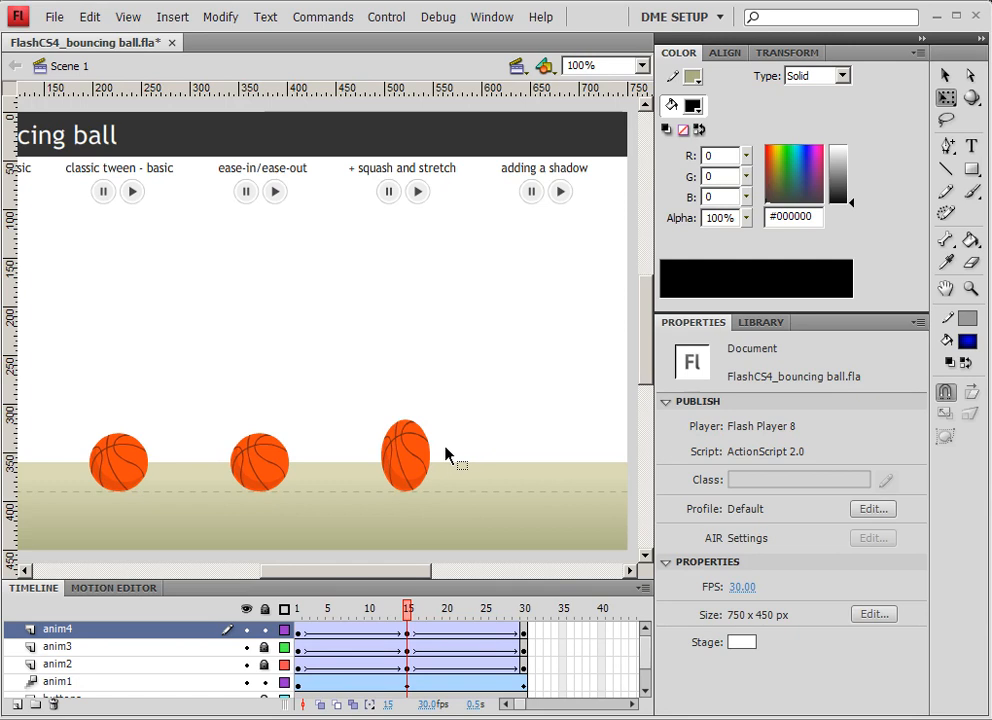
{"action": "left_click", "coordinate": [428, 466]}
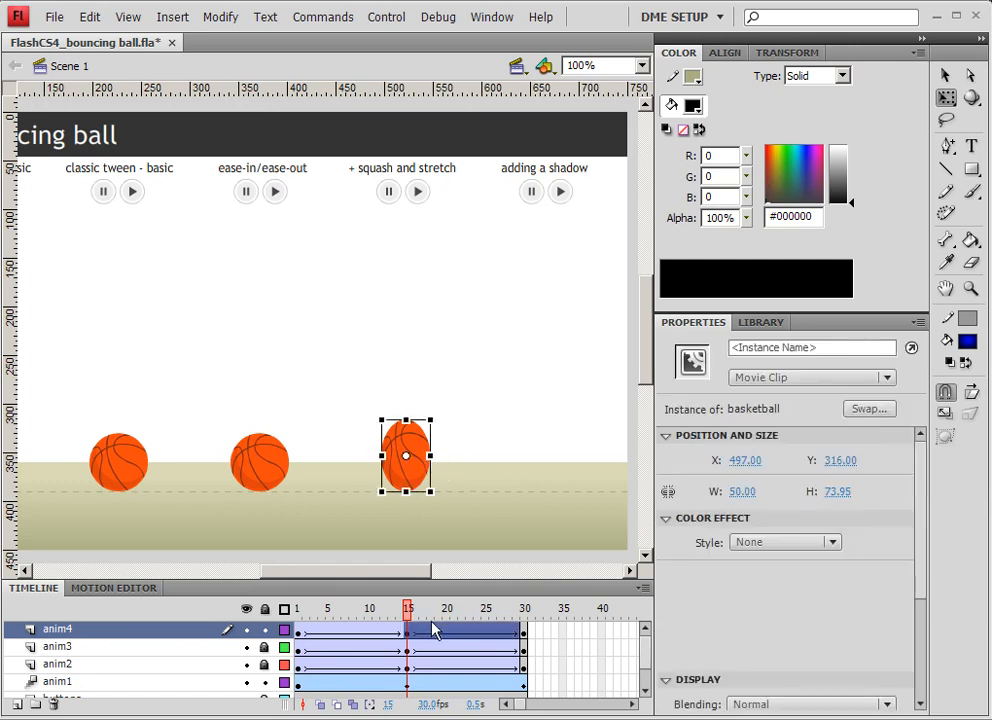
Step: Add keyframes to the anim4 layer at frames 14 and 16, on either side of the frame 15 keyframe
{"action": "mouse_move", "coordinate": [410, 610]}
{"action": "left_mouse_down"}
{"action": "mouse_move", "coordinate": [309, 611]}
{"action": "mouse_move", "coordinate": [532, 606]}
{"action": "mouse_move", "coordinate": [343, 598]}
{"action": "mouse_move", "coordinate": [407, 602]}
{"action": "left_mouse_up"}
{"action": "left_click", "coordinate": [408, 631]}
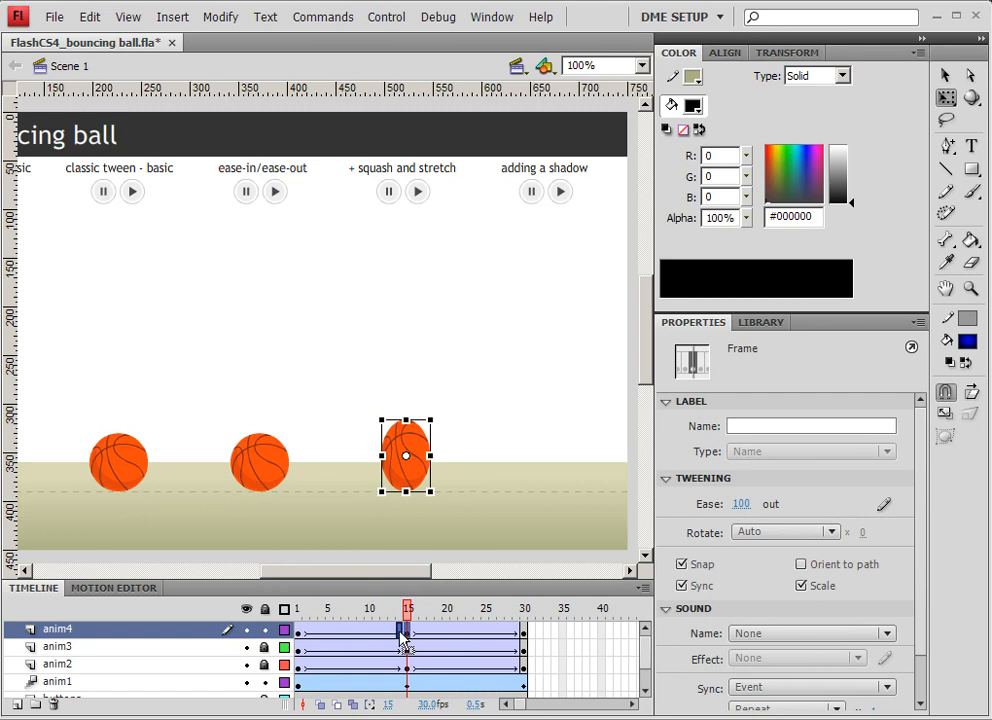
{"action": "left_click", "coordinate": [400, 634]}
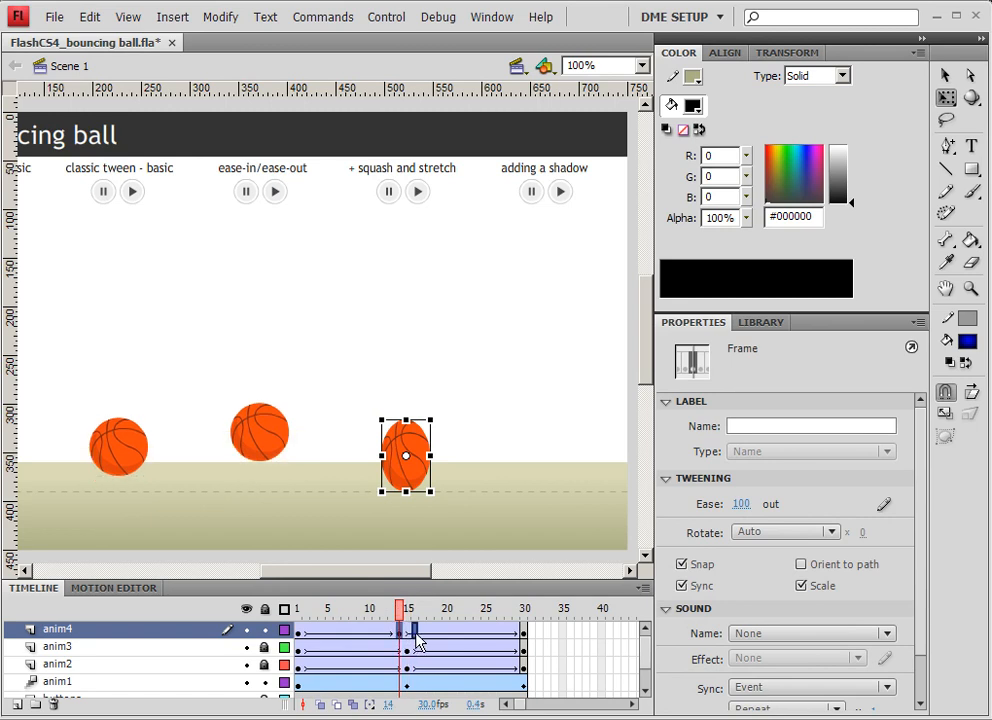
{"action": "left_click", "coordinate": [414, 633]}
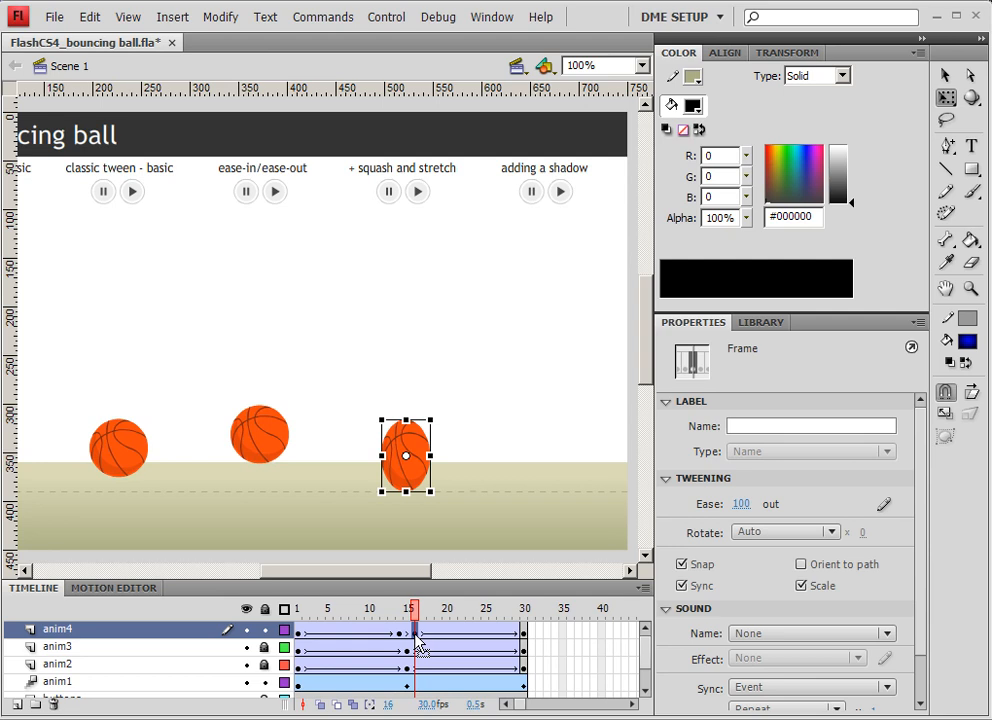
Step: Squash the anim4 ball at frame 15 to about 76 wide by 50 high, resting on the dashed line at Y 340
{"action": "left_click", "coordinate": [407, 633]}
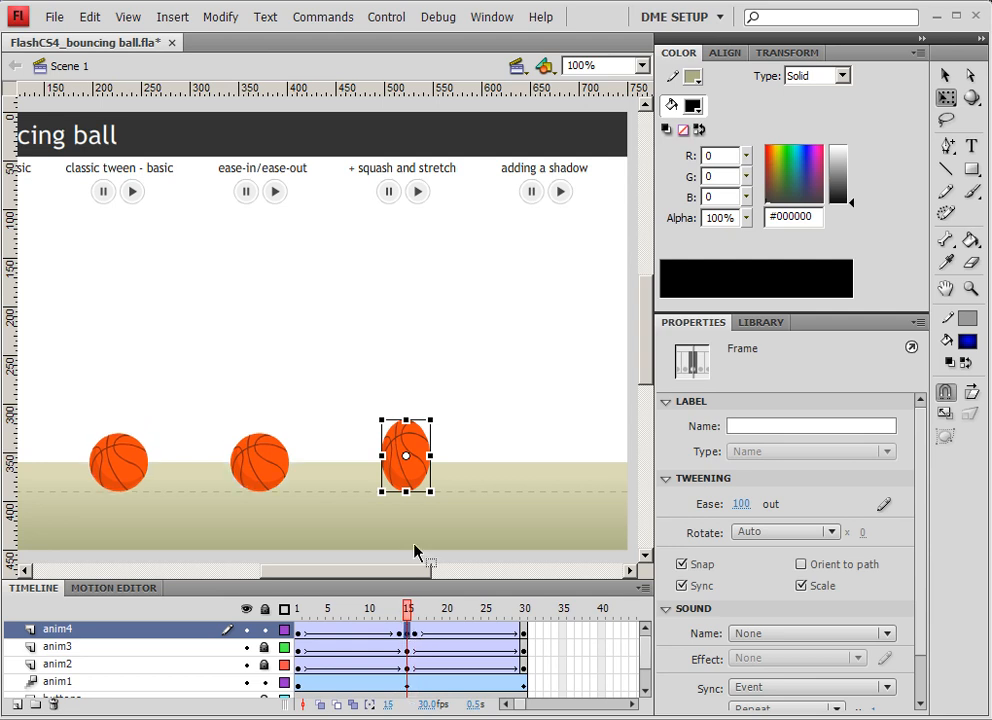
{"action": "left_click", "coordinate": [410, 448]}
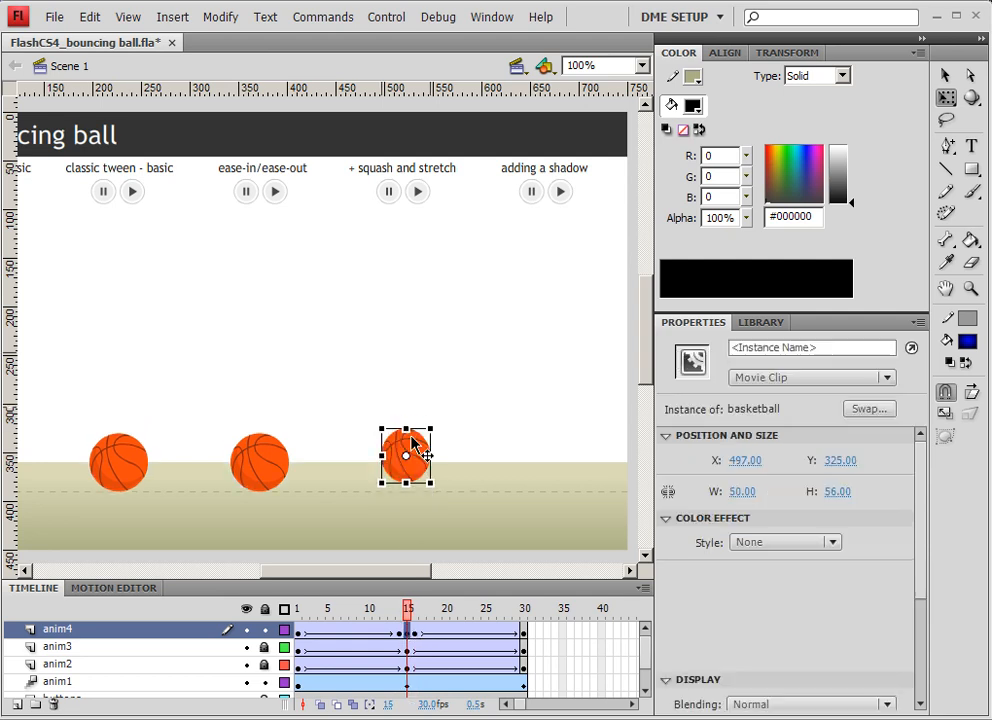
{"action": "mouse_move", "coordinate": [428, 456]}
{"action": "left_mouse_down"}
{"action": "mouse_move", "coordinate": [440, 457]}
{"action": "mouse_move", "coordinate": [424, 467]}
{"action": "mouse_move", "coordinate": [405, 440]}
{"action": "mouse_move", "coordinate": [442, 464]}
{"action": "mouse_move", "coordinate": [424, 472]}
{"action": "left_mouse_up"}
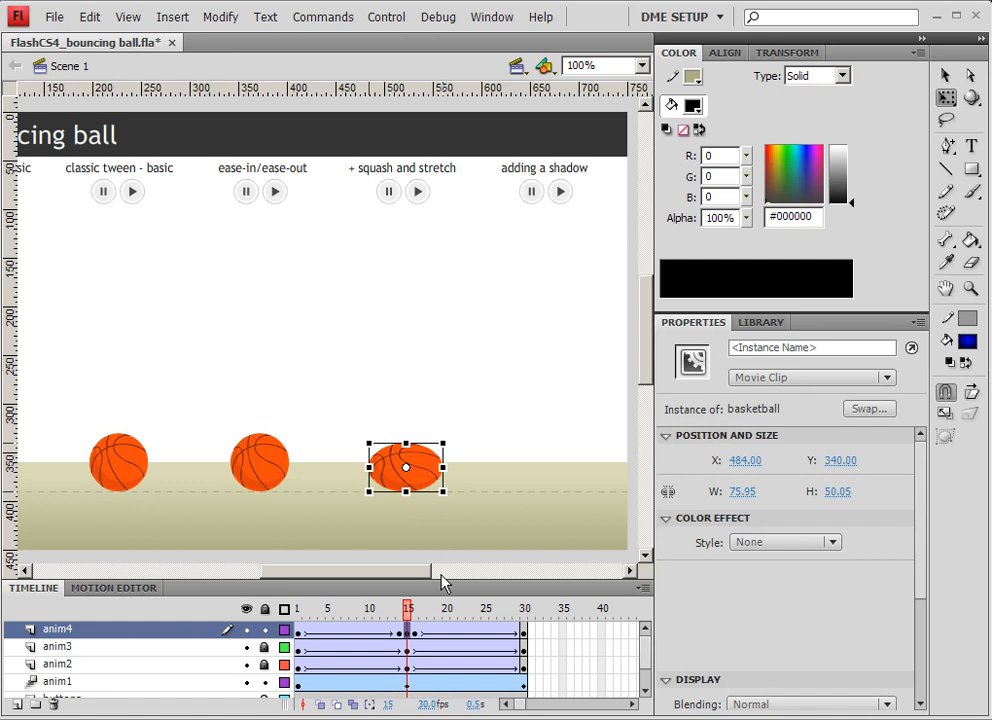
{"action": "left_click", "coordinate": [480, 421]}
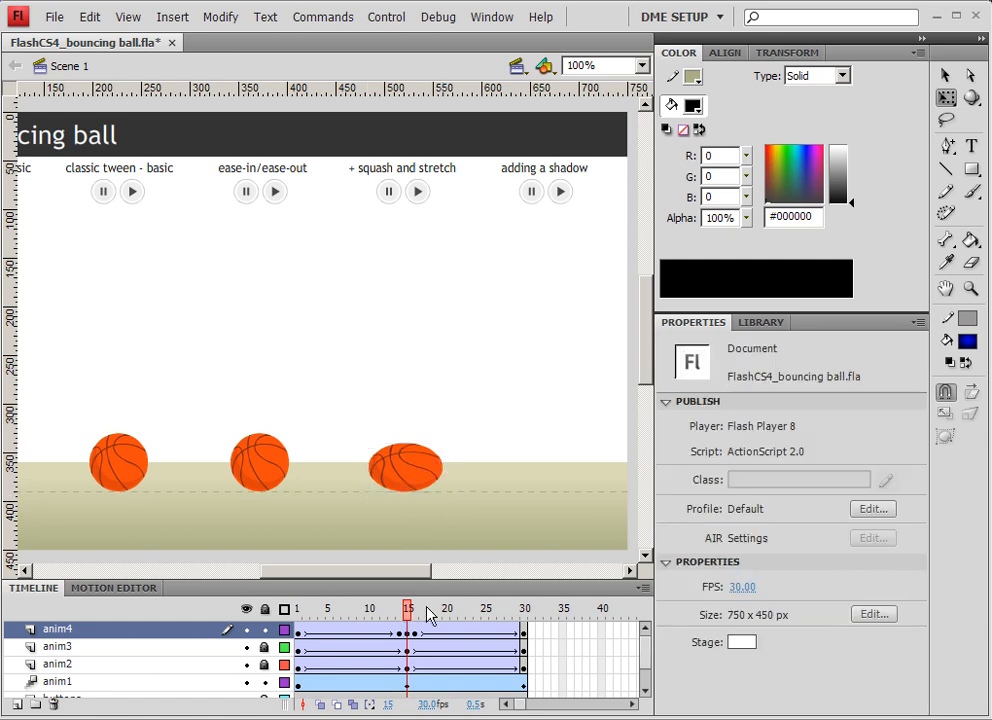
Step: Check the ease value of the anim4 tween that follows the frame 16 keyframe
{"action": "left_click_drag", "start_coordinate": [405, 613], "coordinate": [440, 617]}
{"action": "left_click", "coordinate": [440, 630]}
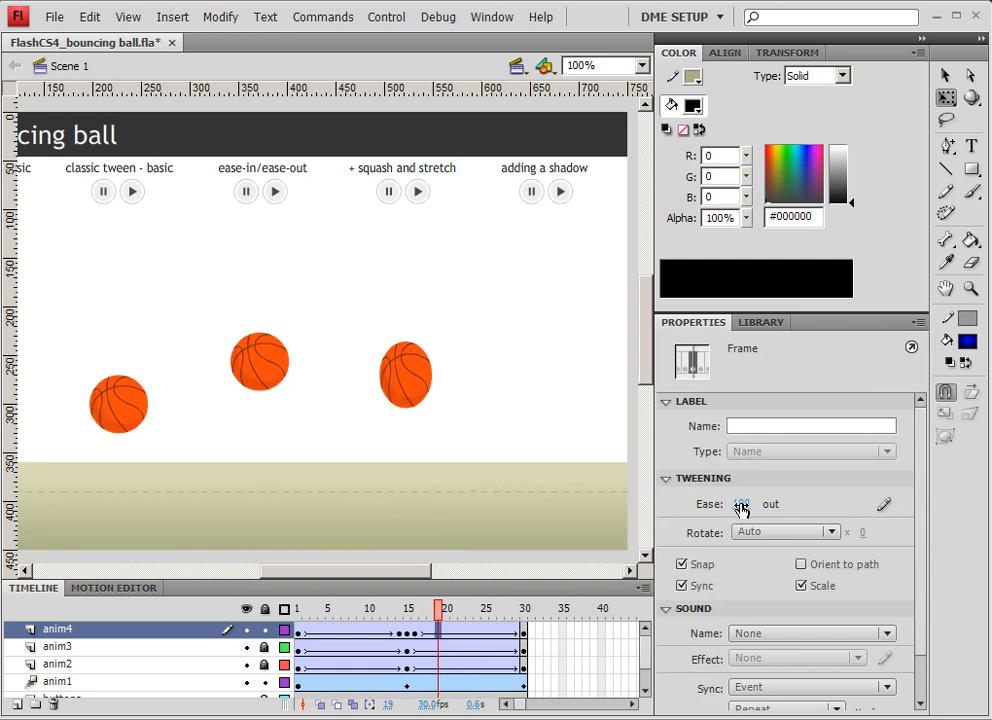
{"action": "left_click", "coordinate": [431, 633]}
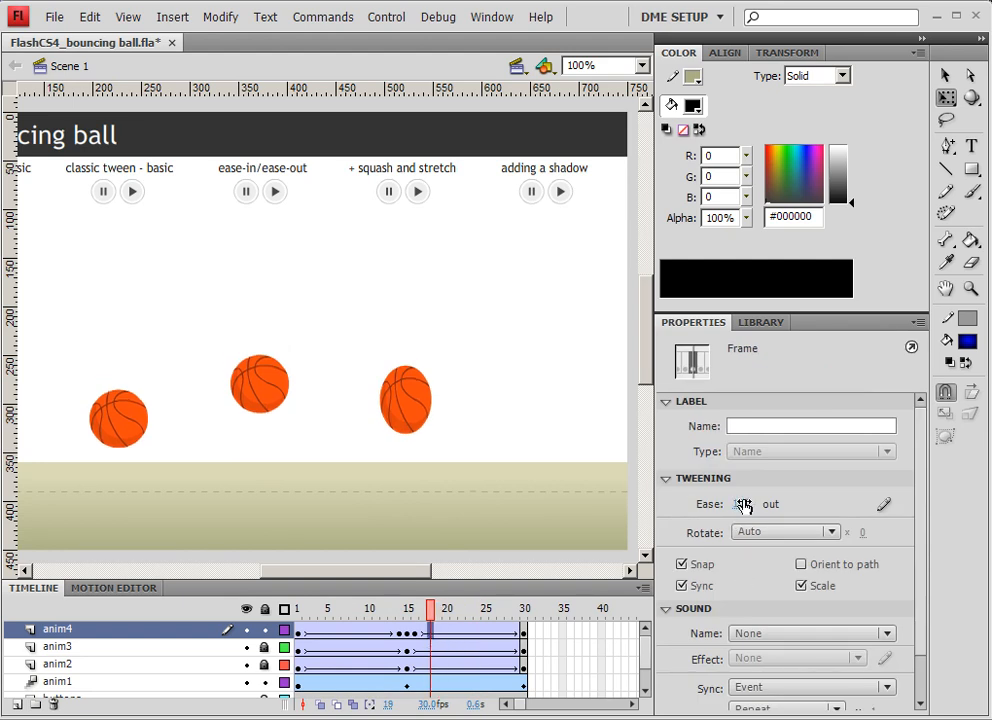
{"action": "left_click_drag", "start_coordinate": [742, 505], "coordinate": [777, 501]}
Step: Return to frame 1, test the movie to watch the squash and stretch bounce, and close the preview
{"action": "left_click_drag", "start_coordinate": [336, 608], "coordinate": [255, 593]}
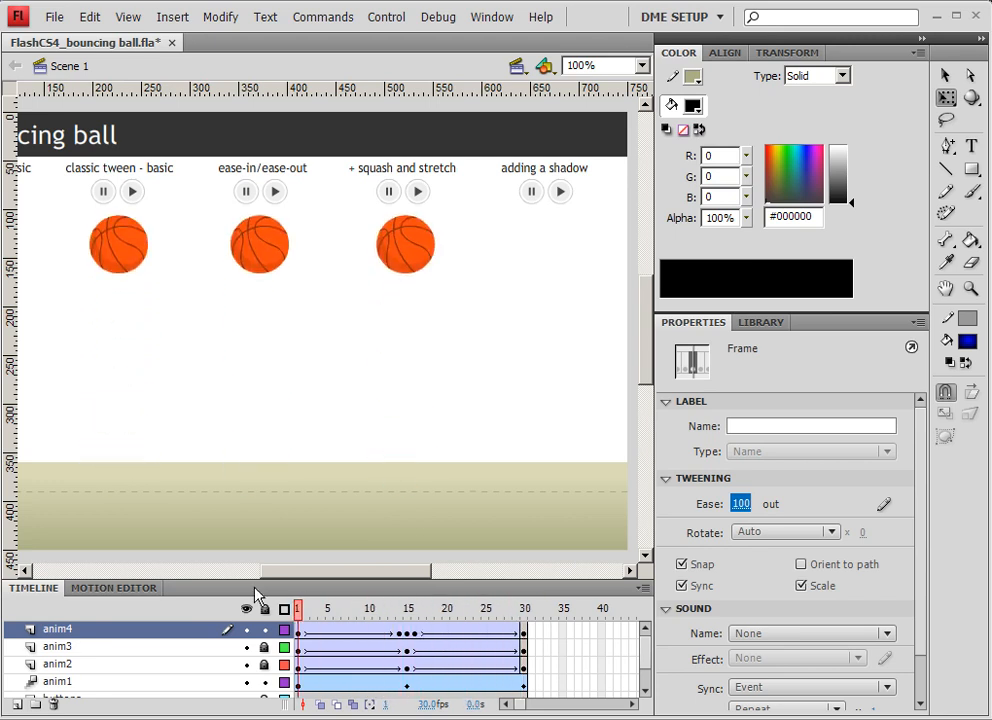
{"action": "key", "text": "ctrl+Return"}
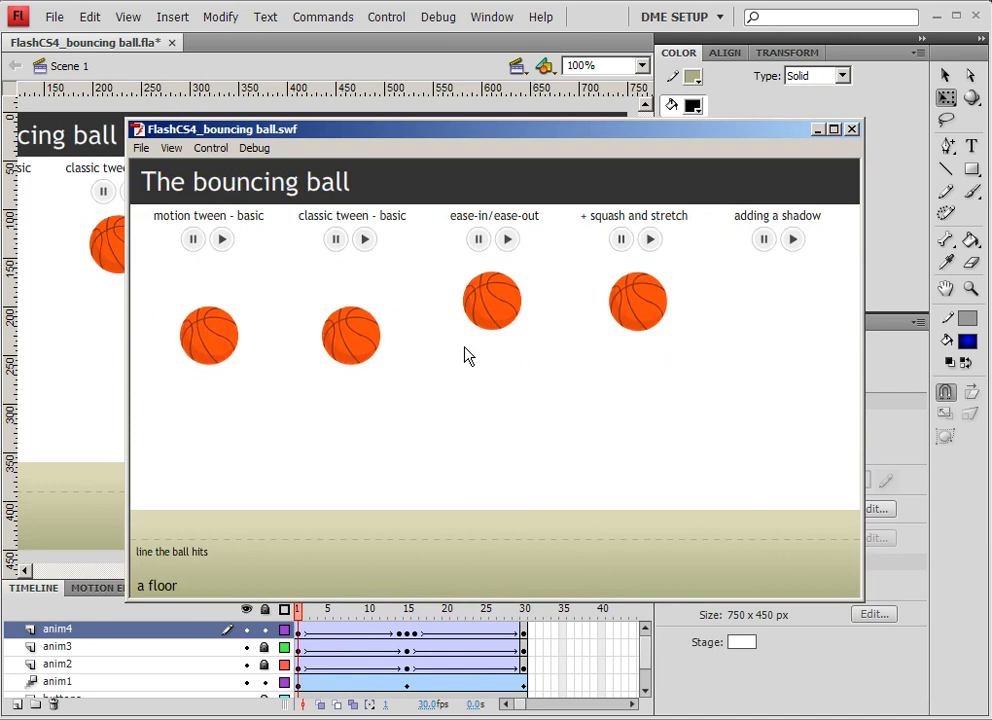
{"action": "left_click", "coordinate": [851, 129]}
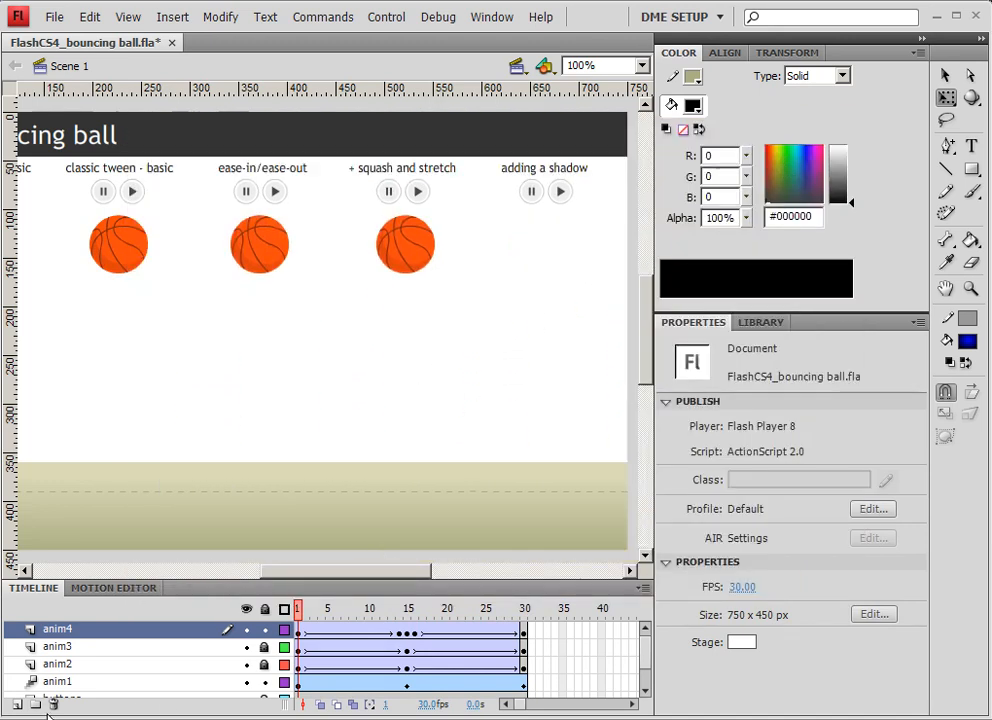
Step: Add a new layer above anim4 and name it anim5
{"action": "left_click", "coordinate": [16, 704]}
{"action": "double_click", "coordinate": [70, 640]}
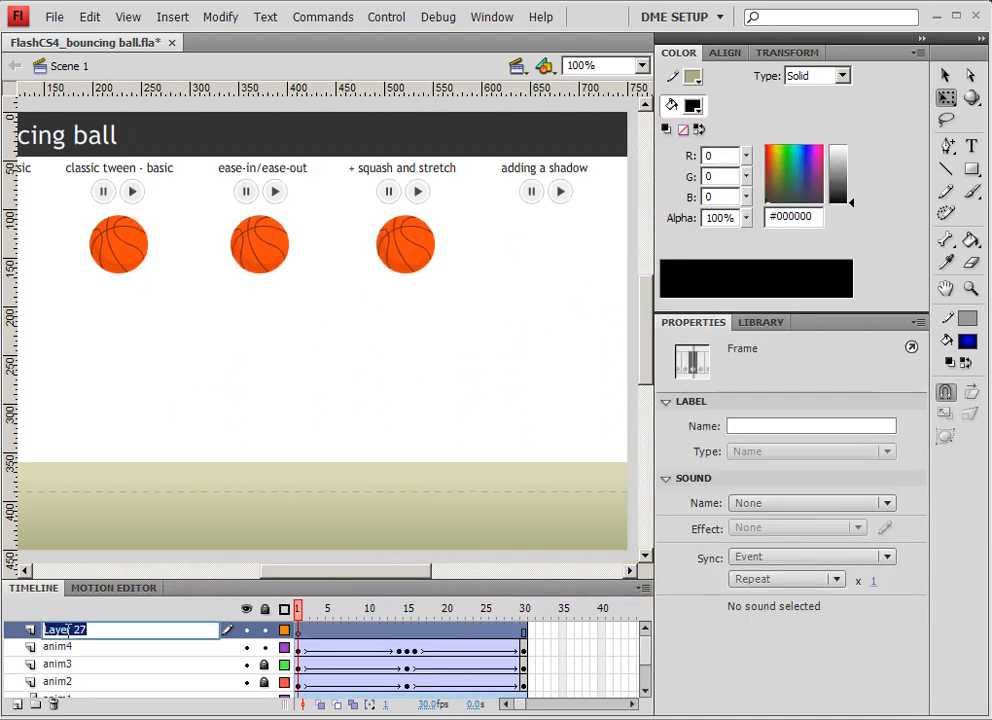
{"action": "left_click_drag", "start_coordinate": [70, 640], "coordinate": [28, 640]}
{"action": "type", "text": "anim5"}
{"action": "key", "text": "Return"}
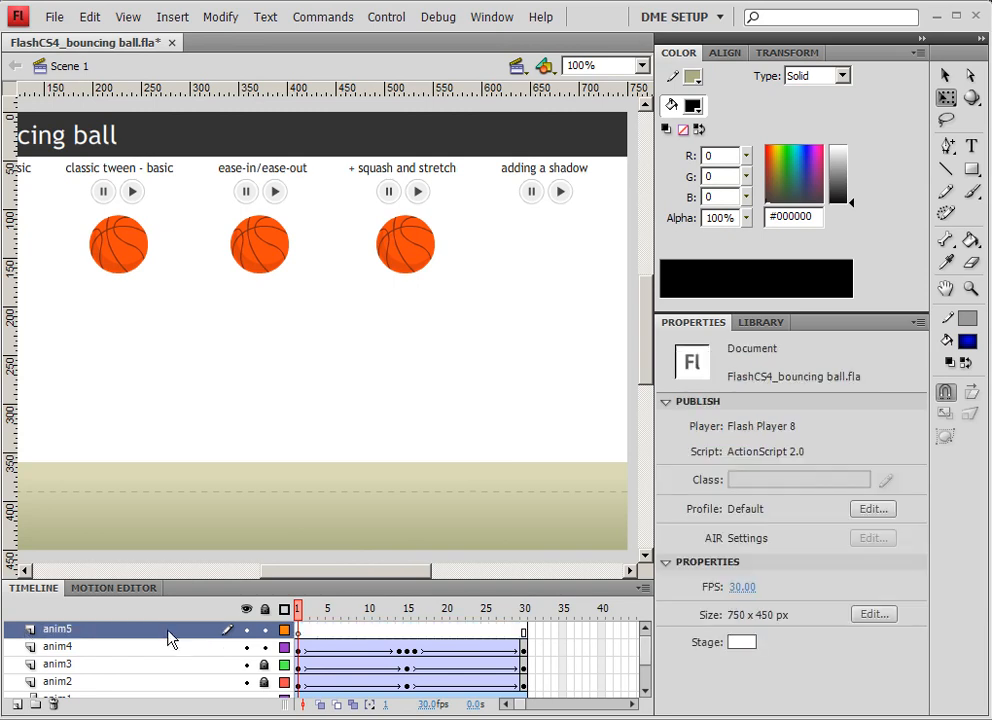
Step: Copy frames 1 to 30 of the anim4 layer onto the anim5 layer and lock anim4
{"action": "left_click", "coordinate": [297, 650]}
{"action": "left_click", "coordinate": [523, 652], "text": "shift"}
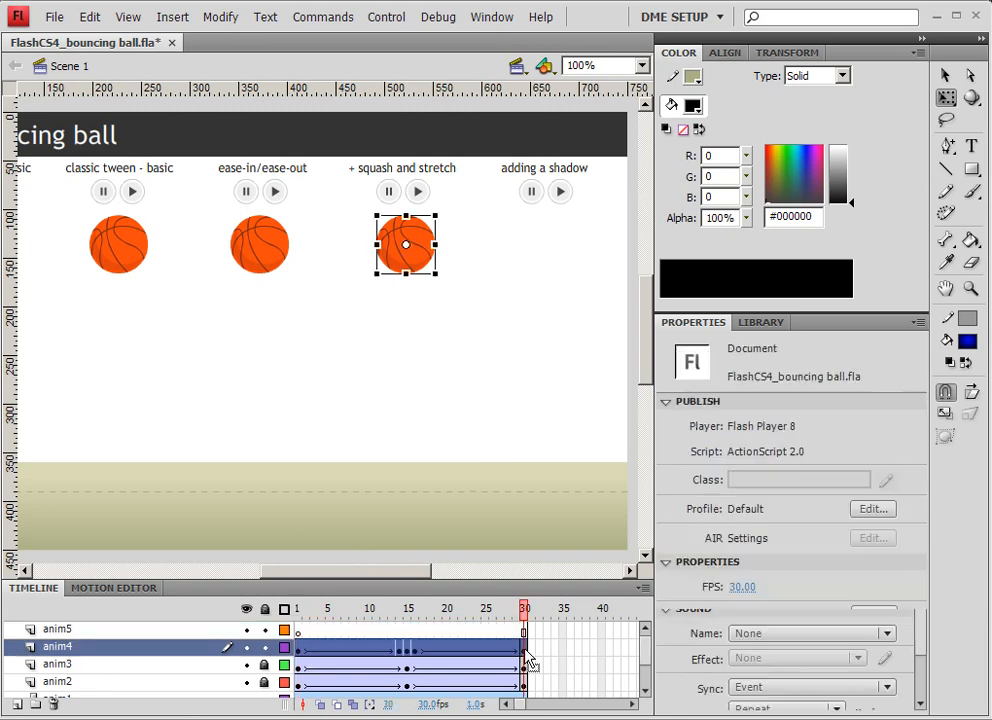
{"action": "left_click_drag", "start_coordinate": [299, 650], "coordinate": [300, 636]}
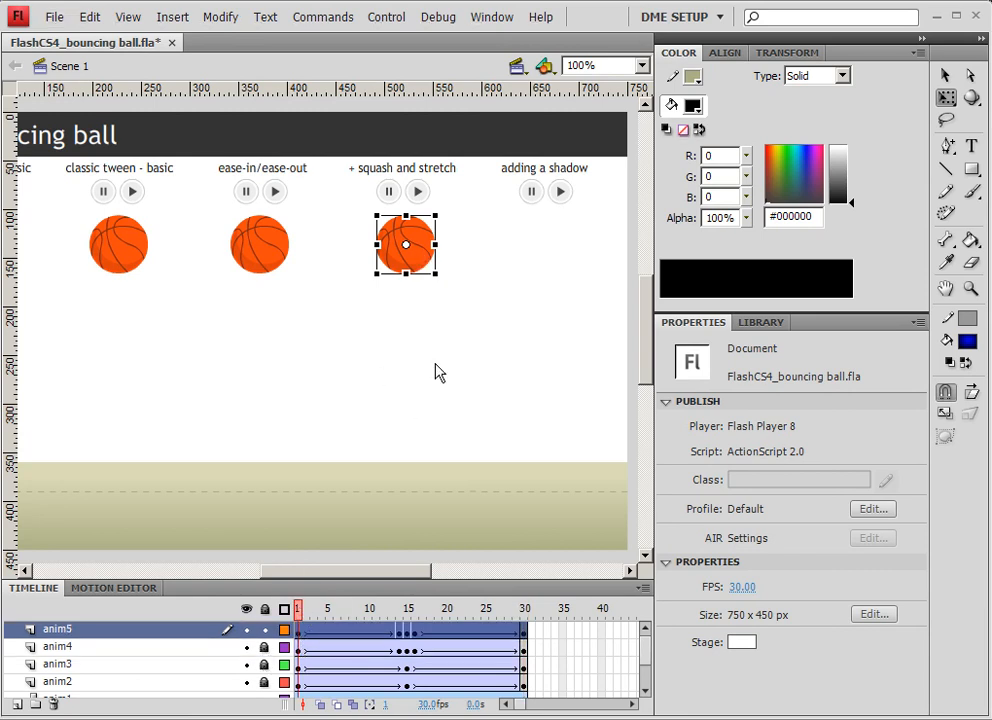
Step: Edit all anim5 frames together, moving their balls horizontally under the "adding a shadow" heading, to about X 629, and lock the layer
{"action": "left_click", "coordinate": [353, 705]}
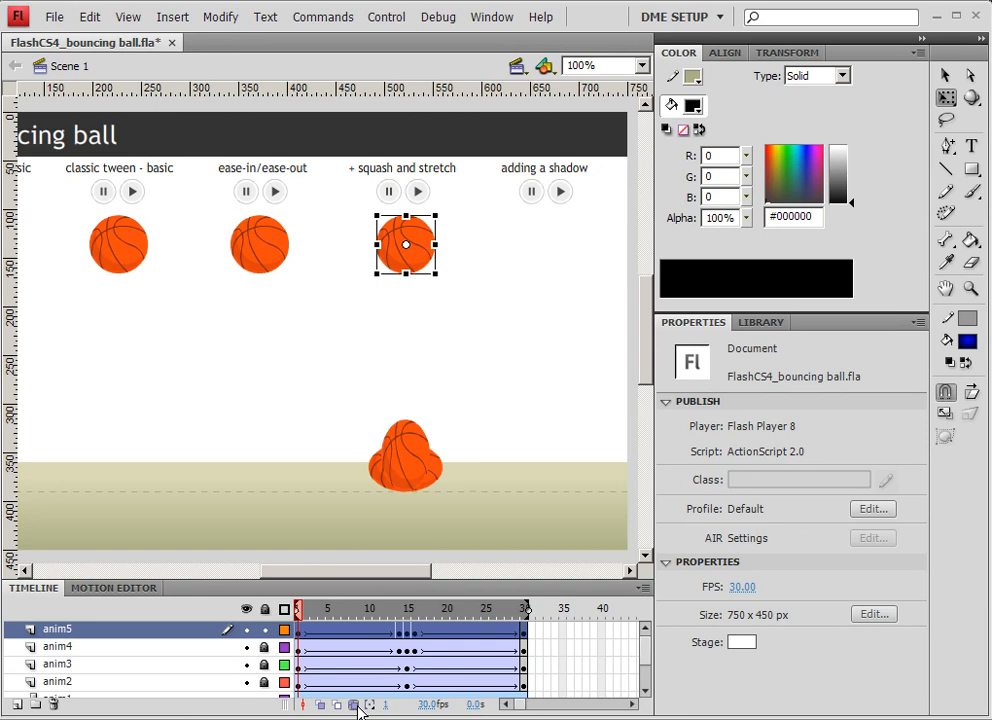
{"action": "left_click_drag", "start_coordinate": [354, 228], "coordinate": [491, 485]}
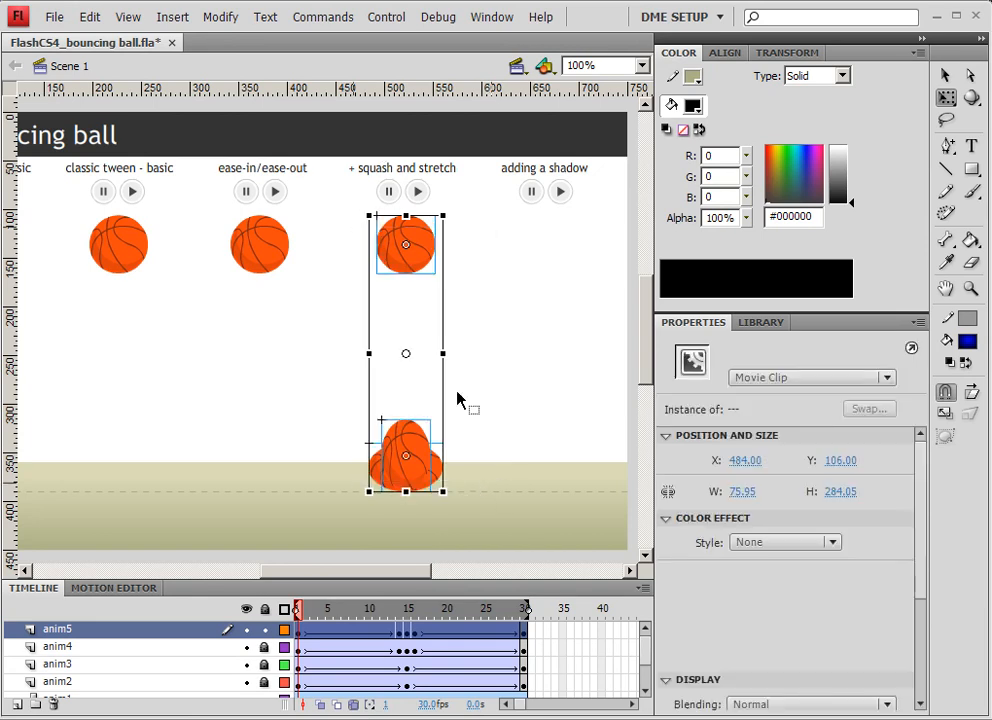
{"action": "left_click_drag", "start_coordinate": [412, 270], "coordinate": [548, 278]}
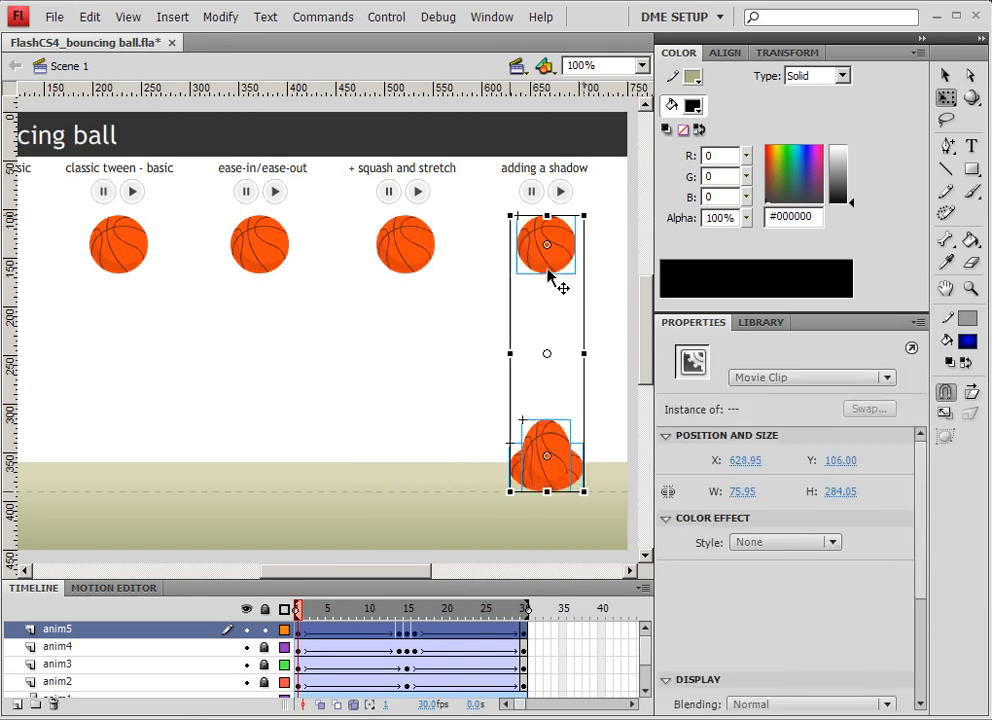
{"action": "left_click", "coordinate": [266, 631]}
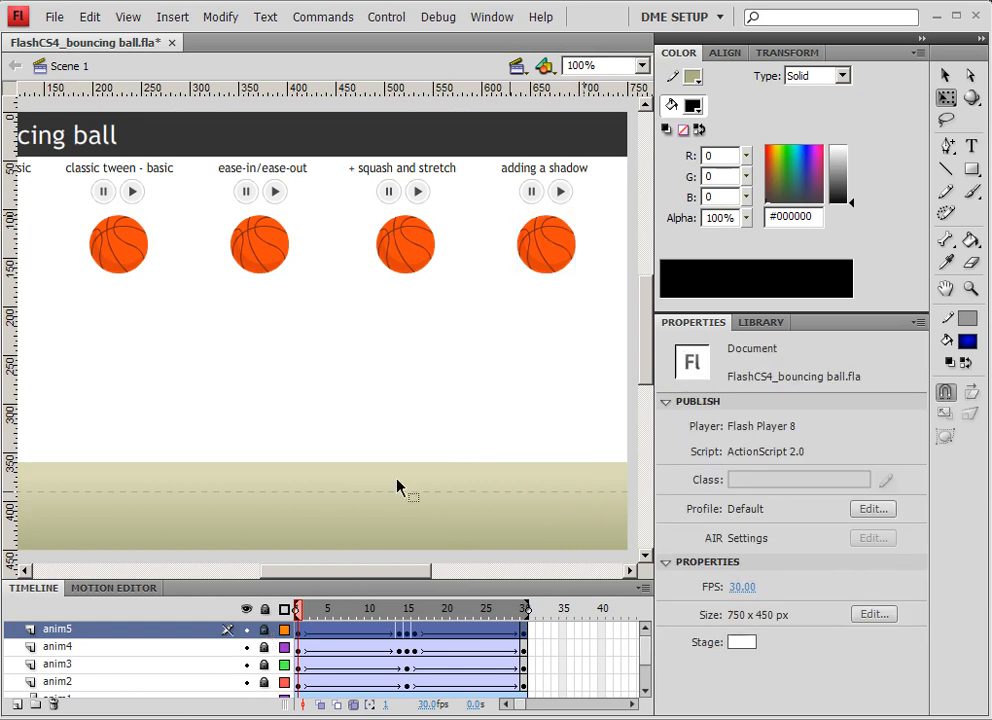
{"action": "left_click", "coordinate": [401, 546]}
{"action": "left_click", "coordinate": [363, 618]}
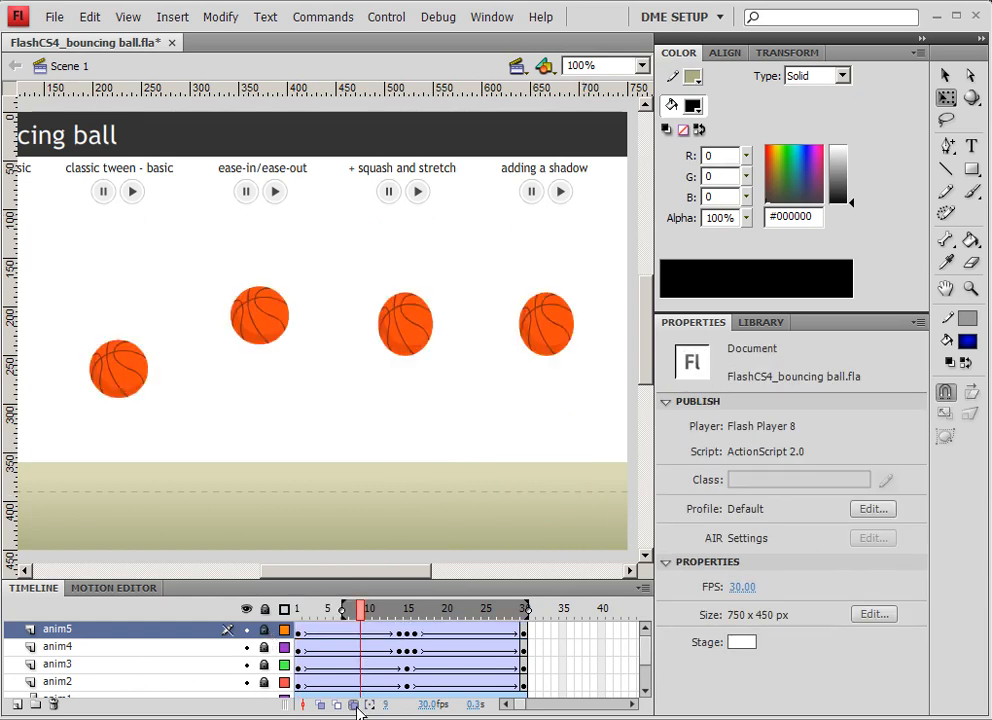
Step: Return to frame 1, add a new layer directly below anim5, and name it "anim5 shadow"
{"action": "left_click", "coordinate": [306, 612]}
{"action": "mouse_move", "coordinate": [306, 612]}
{"action": "left_mouse_down"}
{"action": "mouse_move", "coordinate": [565, 620]}
{"action": "mouse_move", "coordinate": [297, 615]}
{"action": "left_mouse_up"}
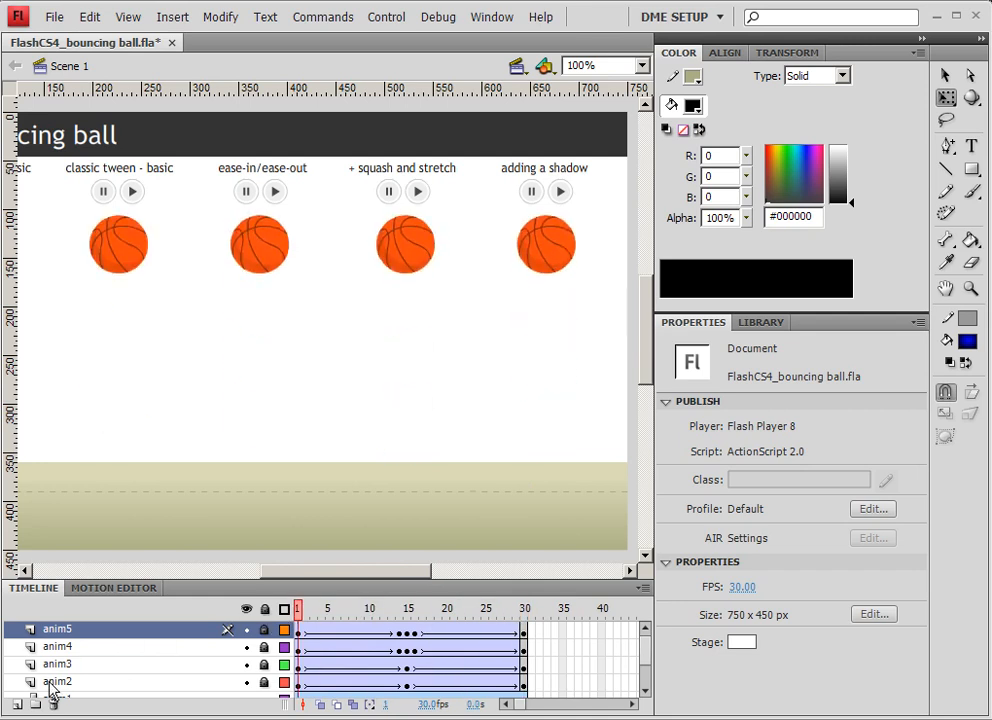
{"action": "left_click", "coordinate": [16, 704]}
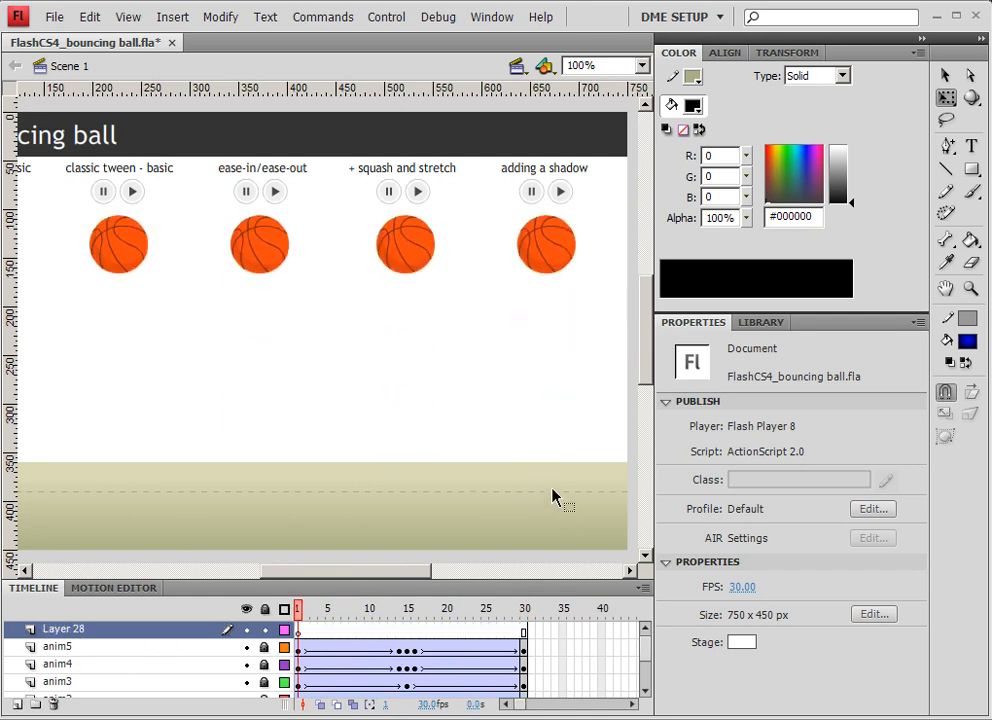
{"action": "left_click_drag", "start_coordinate": [62, 636], "coordinate": [66, 660]}
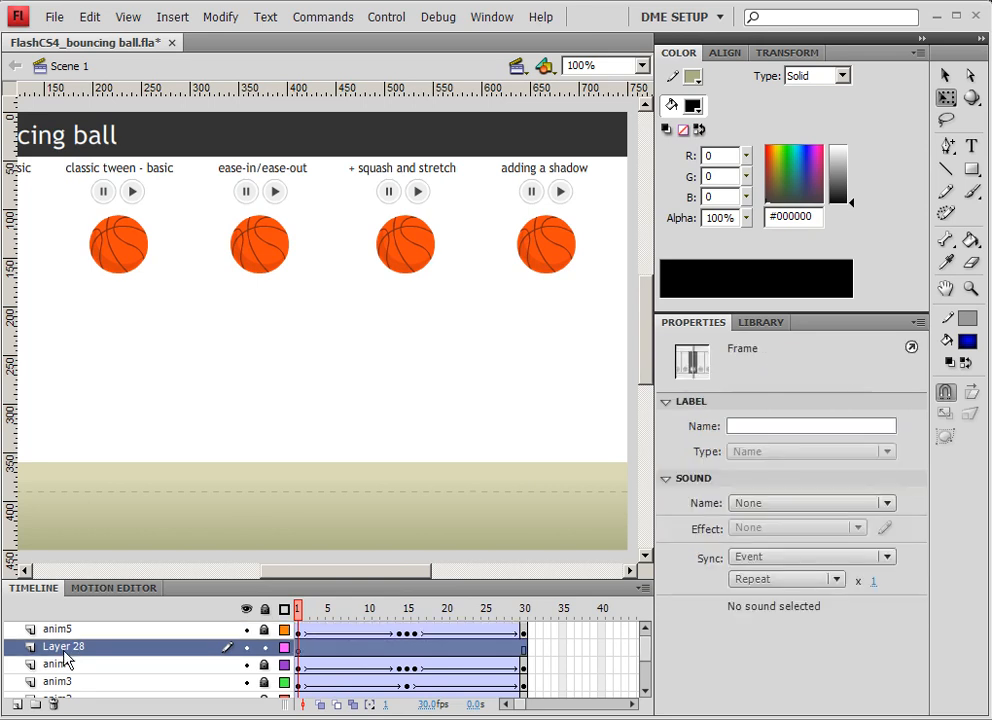
{"action": "double_click", "coordinate": [94, 647]}
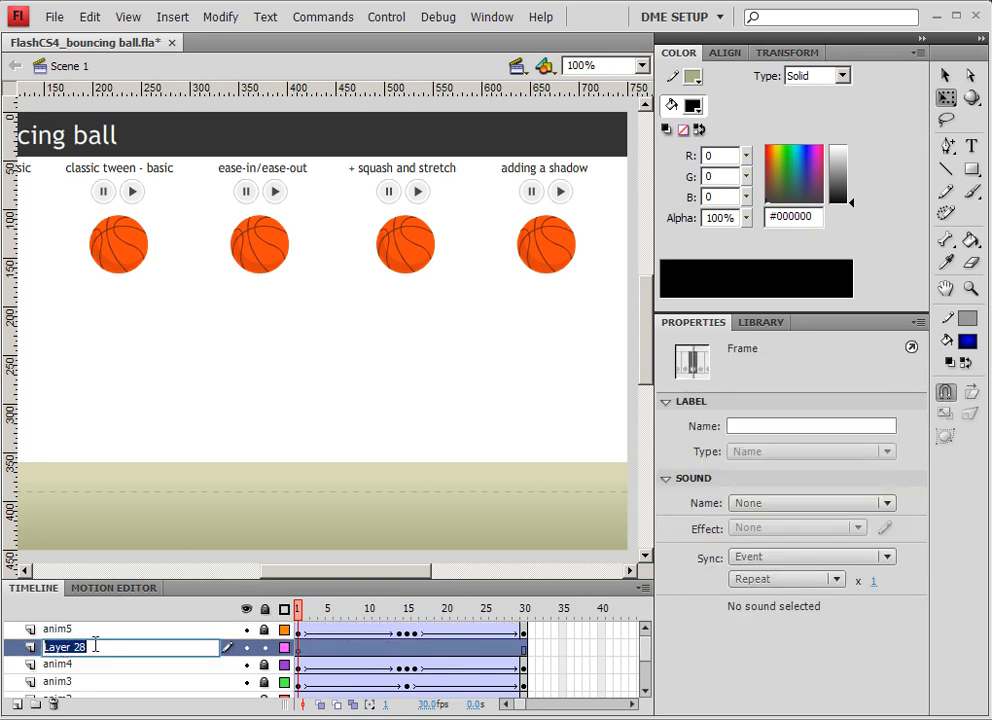
{"action": "type", "text": "anim5 shadow"}
{"action": "key", "text": "Return"}
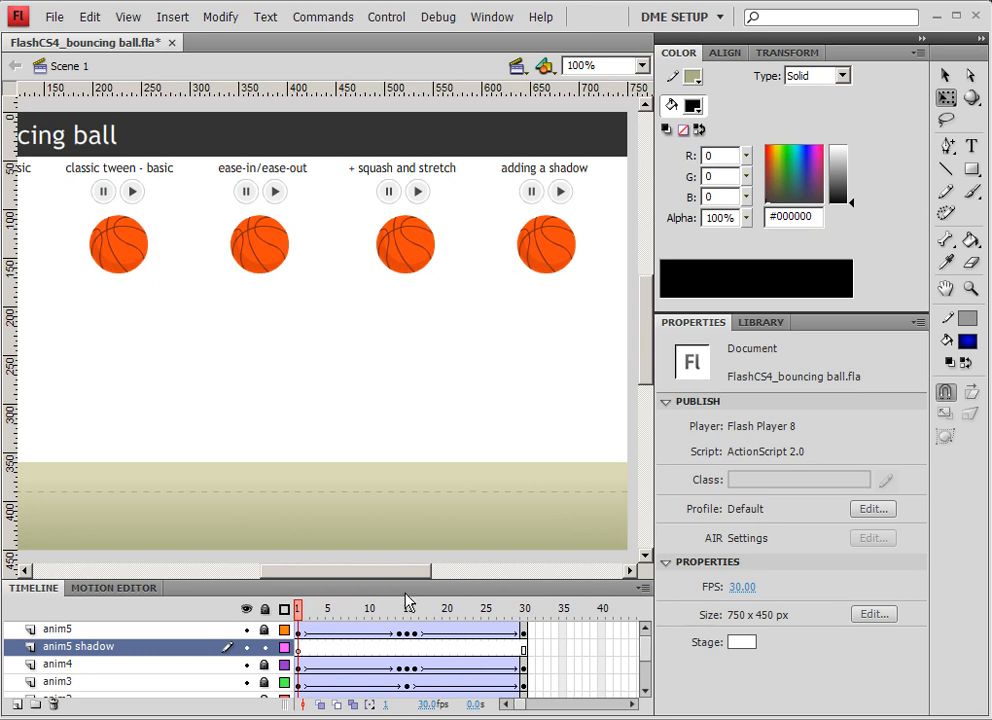
Step: Draw a flat oval about 65 by 9 px without a stroke on the ground beneath the "adding a shadow" ball
{"action": "left_click_drag", "start_coordinate": [318, 610], "coordinate": [486, 620]}
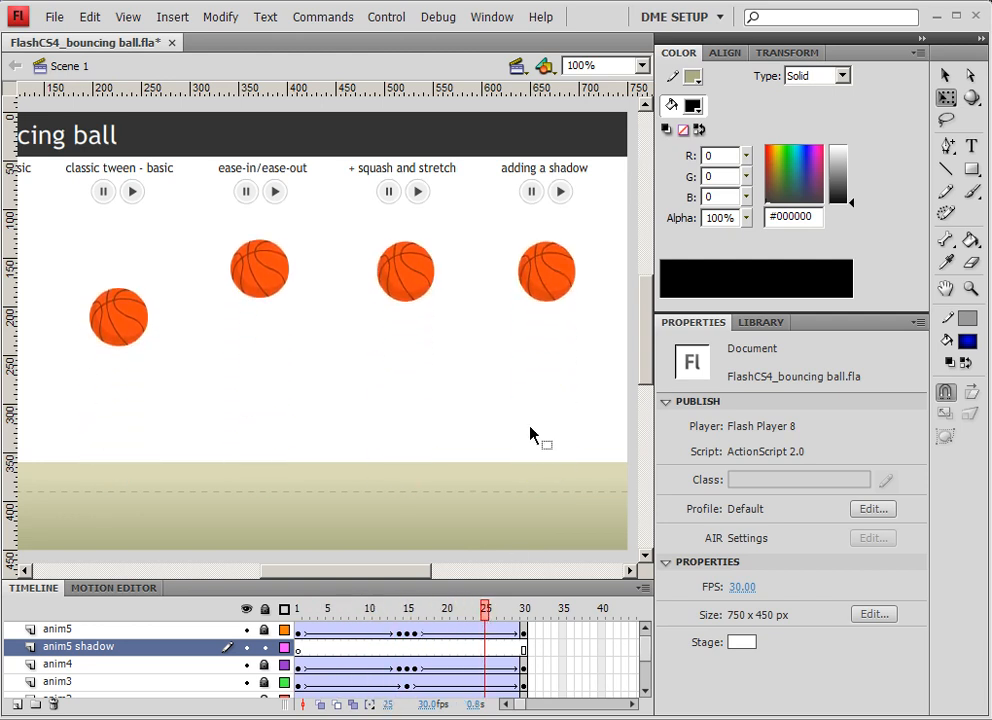
{"action": "left_click", "coordinate": [971, 171]}
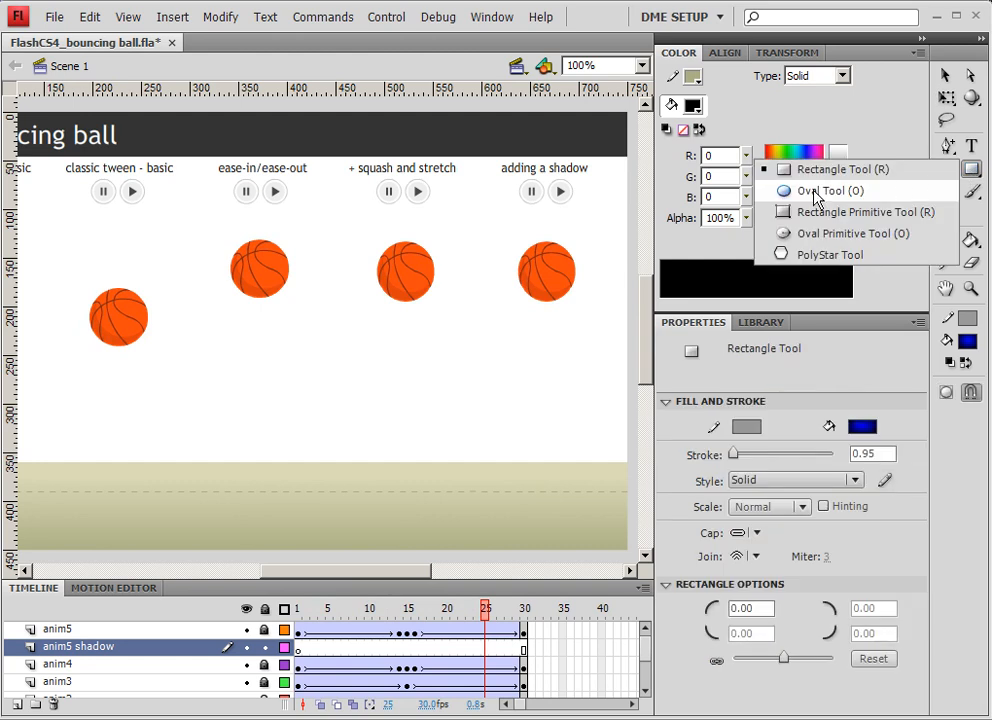
{"action": "left_click", "coordinate": [822, 191]}
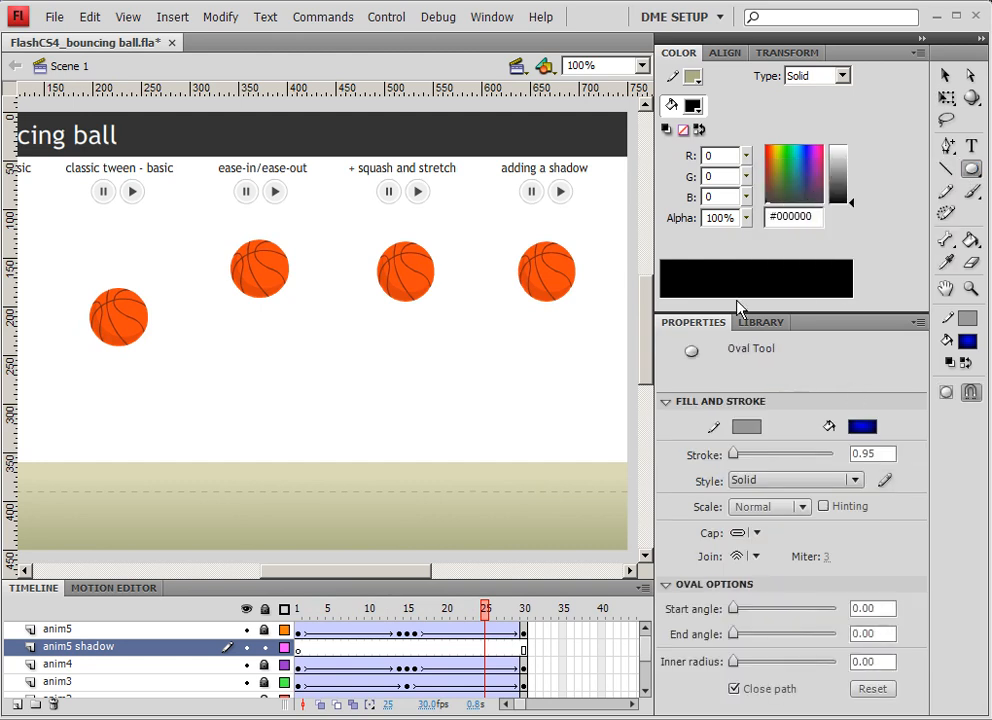
{"action": "left_click", "coordinate": [692, 77]}
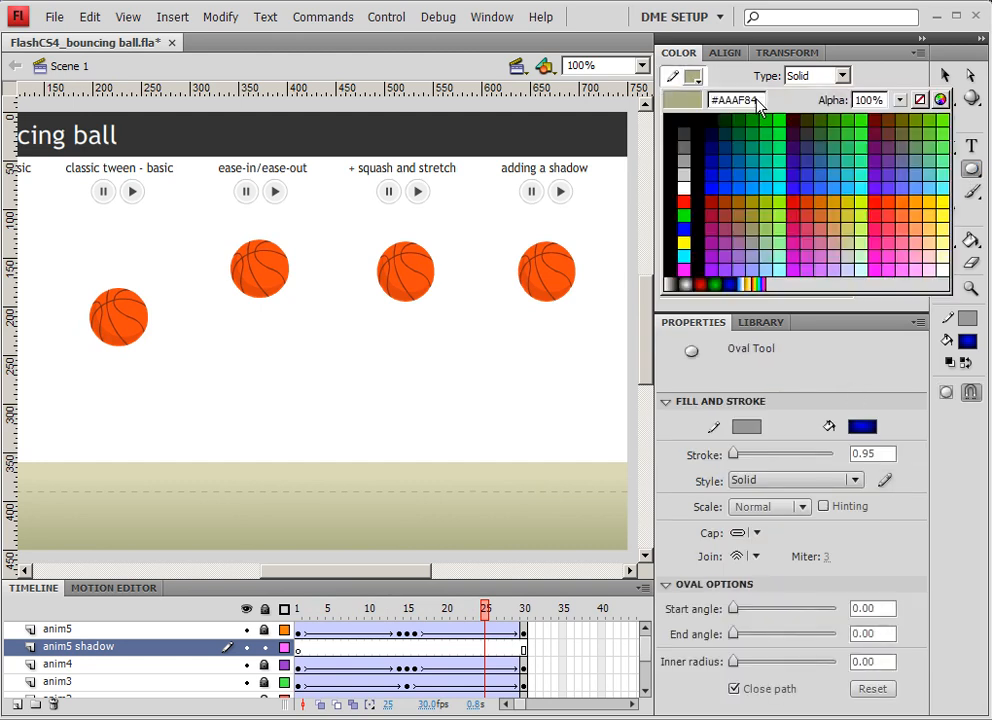
{"action": "left_click", "coordinate": [920, 99]}
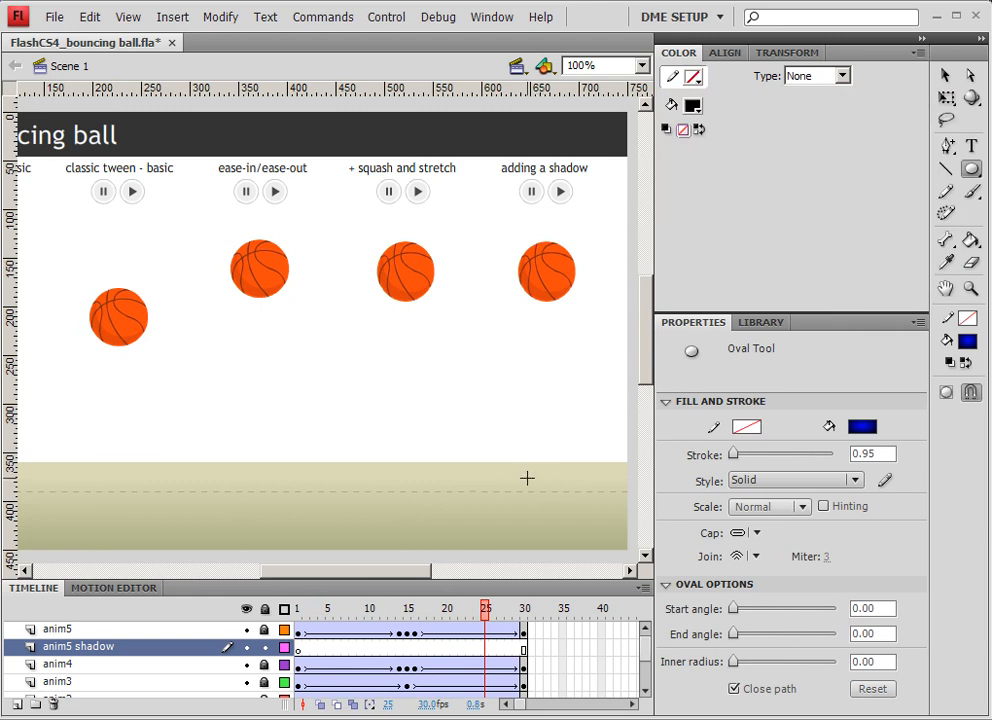
{"action": "left_click_drag", "start_coordinate": [527, 478], "coordinate": [590, 490]}
Step: Fill the oval with black (#000000) and move it beneath the ball, to about X 639, Y 390
{"action": "left_click", "coordinate": [946, 77]}
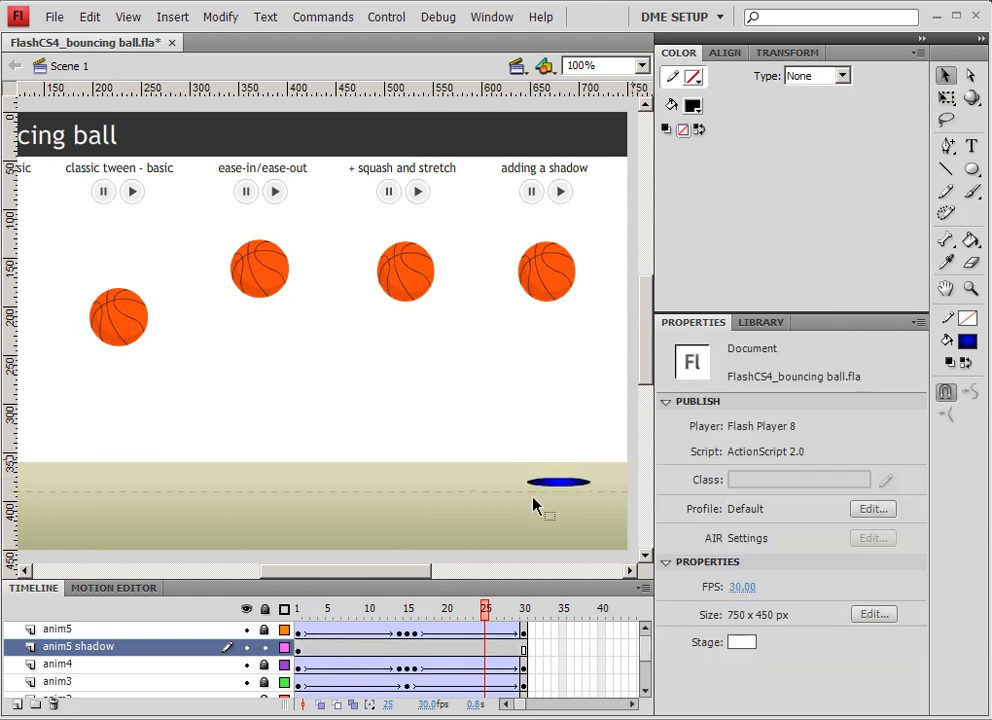
{"action": "left_click", "coordinate": [557, 486]}
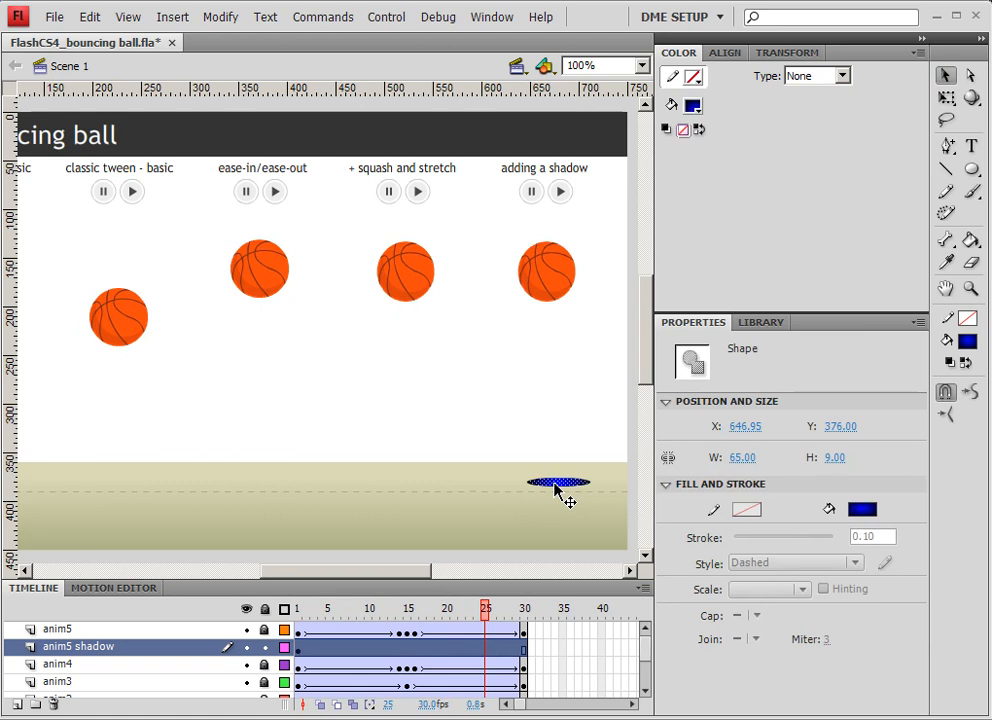
{"action": "left_click_drag", "start_coordinate": [557, 489], "coordinate": [547, 519]}
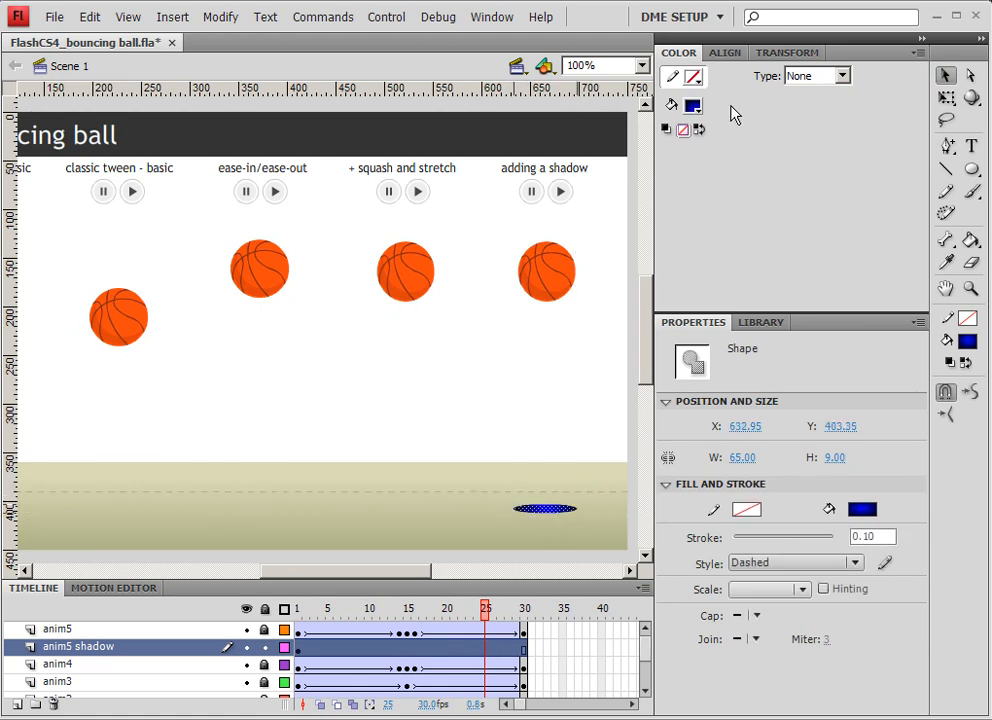
{"action": "left_click", "coordinate": [692, 105]}
{"action": "left_click", "coordinate": [690, 165]}
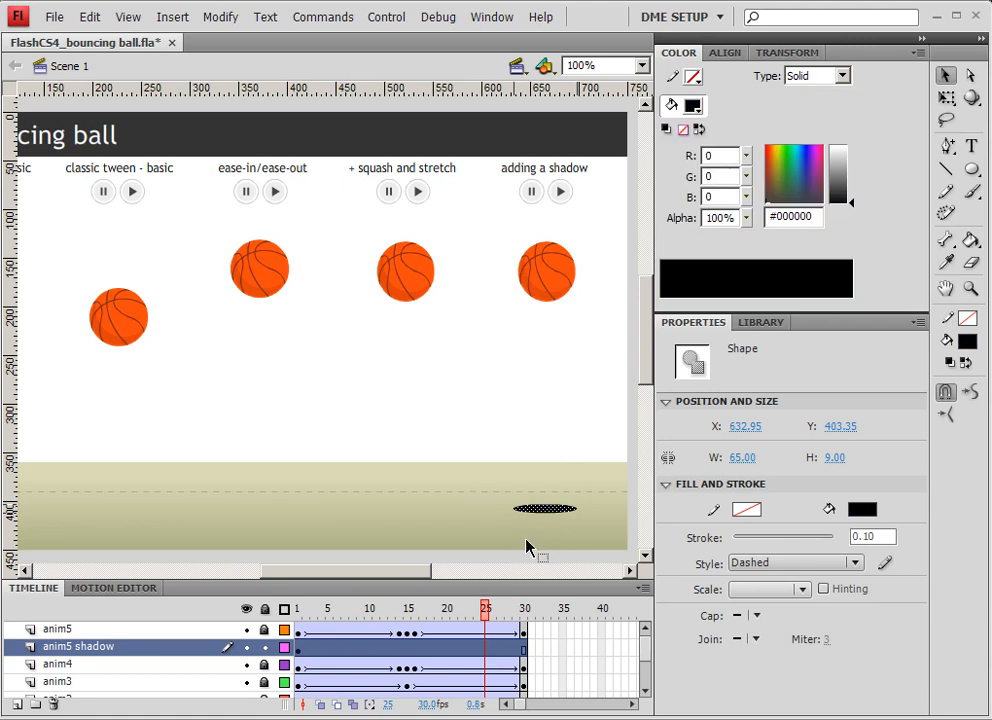
{"action": "left_click_drag", "start_coordinate": [558, 524], "coordinate": [551, 498]}
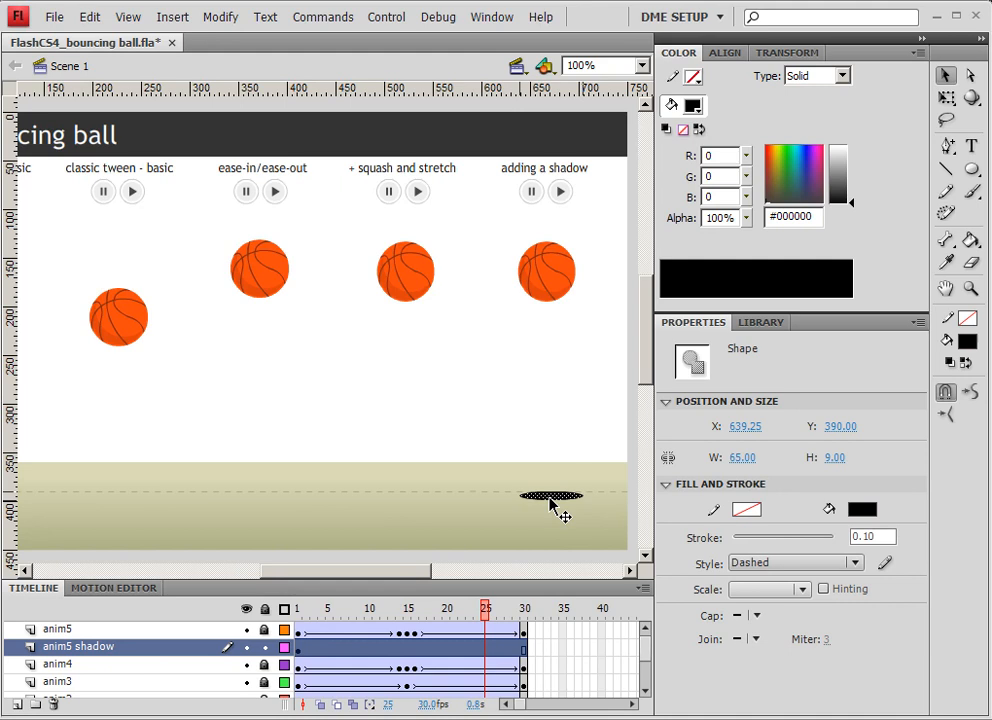
Step: Convert the black oval to a Movie Clip symbol named "shadow"
{"action": "key", "text": "F8"}
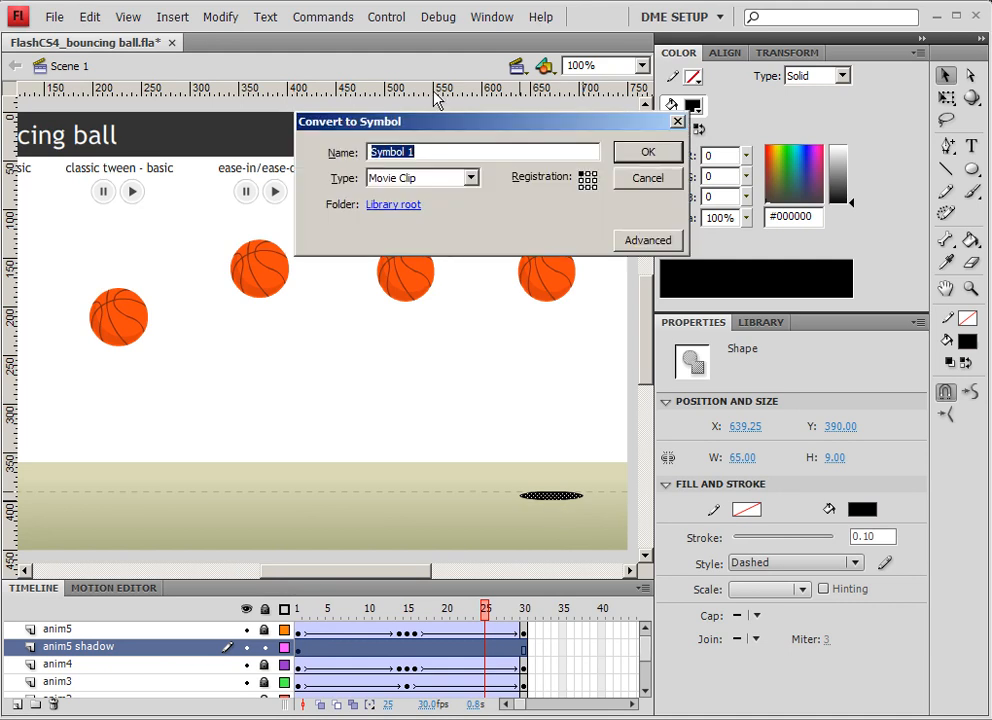
{"action": "type", "text": "shadow"}
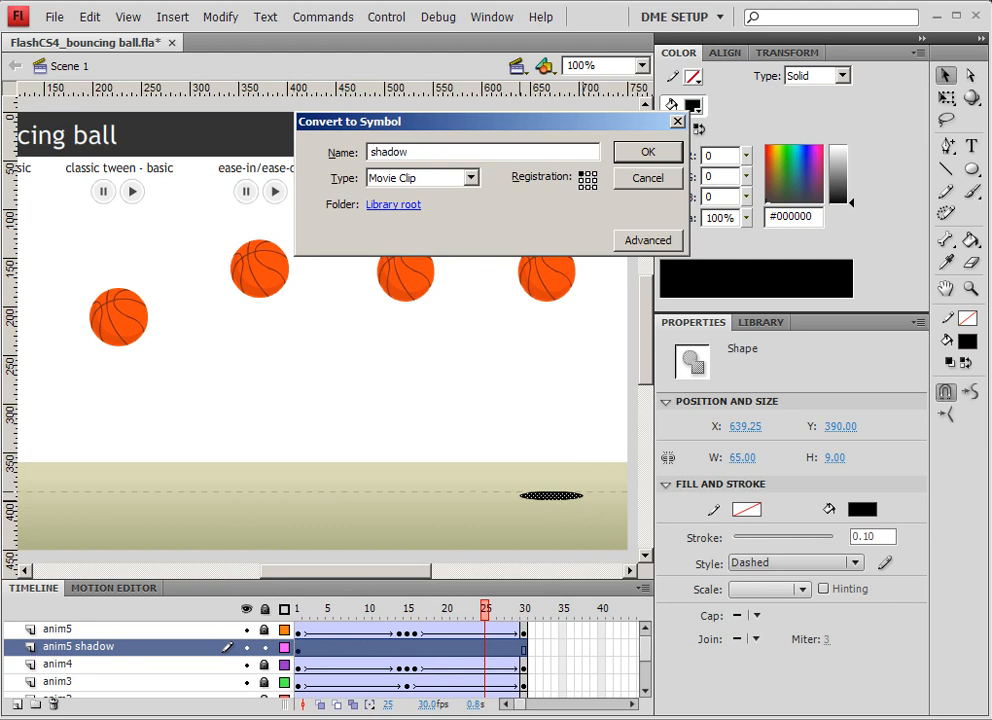
{"action": "key", "text": "Return"}
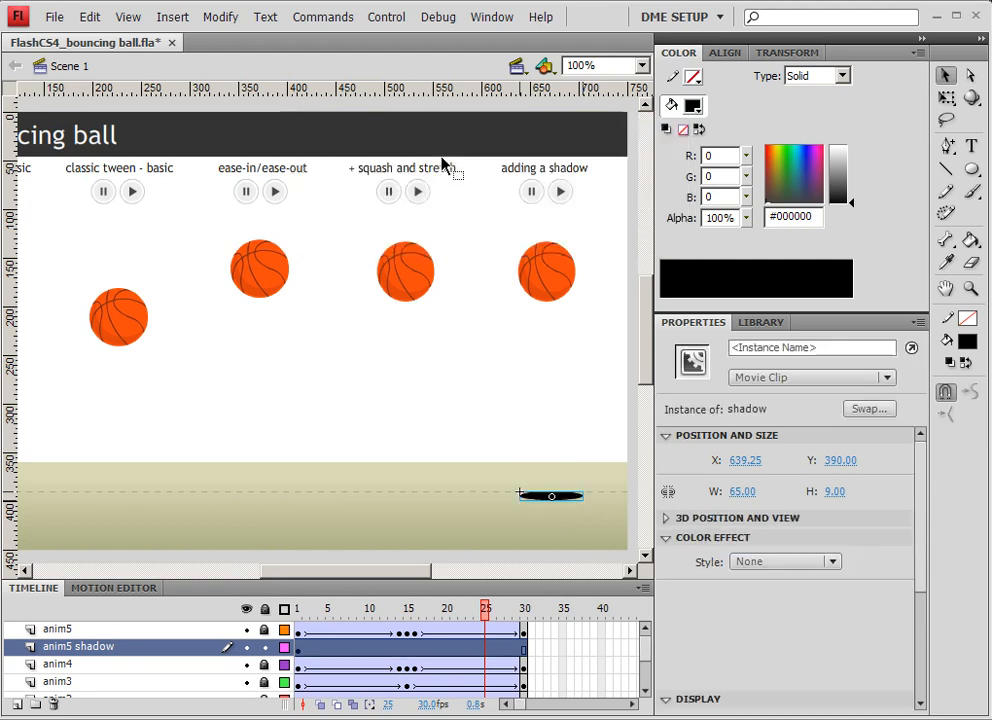
Step: At frame 15, shift the shadow horizontally to about X 634 so it is centred under the squashed ball
{"action": "left_click_drag", "start_coordinate": [485, 617], "coordinate": [412, 622]}
{"action": "left_click", "coordinate": [412, 622]}
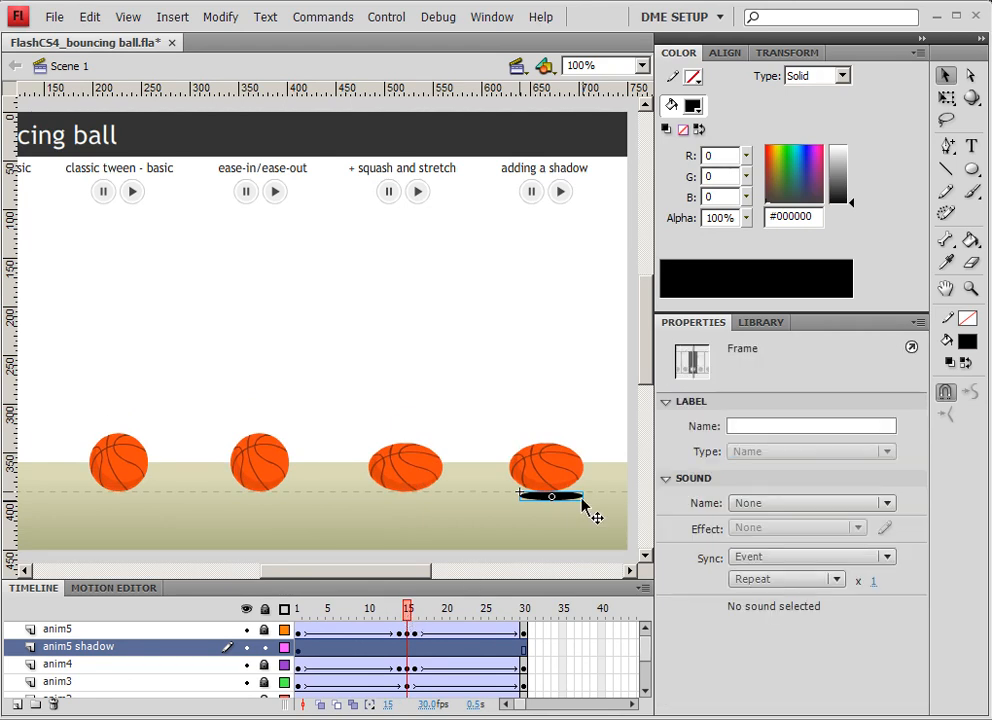
{"action": "left_click", "coordinate": [568, 494]}
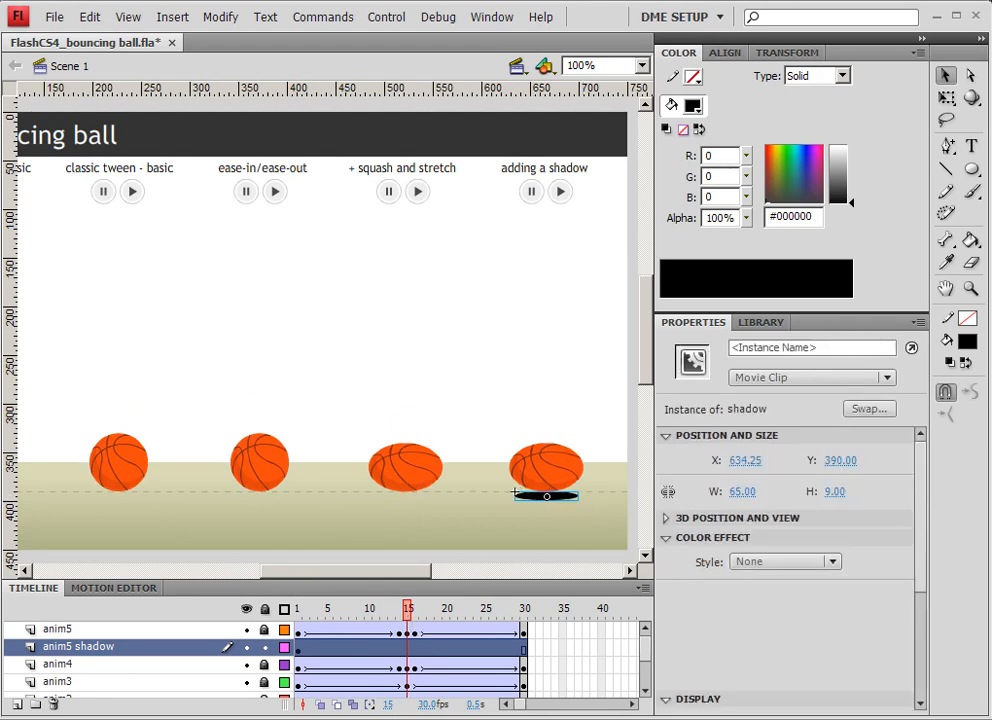
Step: Add a Blur filter to the shadow with about 31 px blur and High quality
{"action": "scroll", "coordinate": [915, 609], "scroll_direction": "down", "scroll_amount": 5}
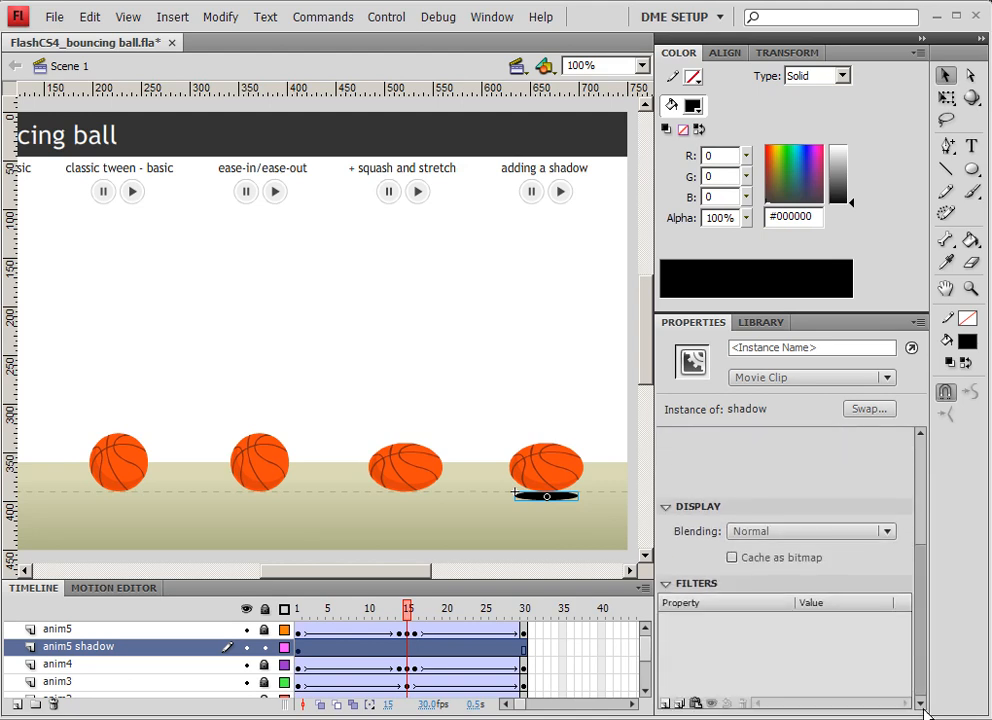
{"action": "left_click", "coordinate": [667, 704]}
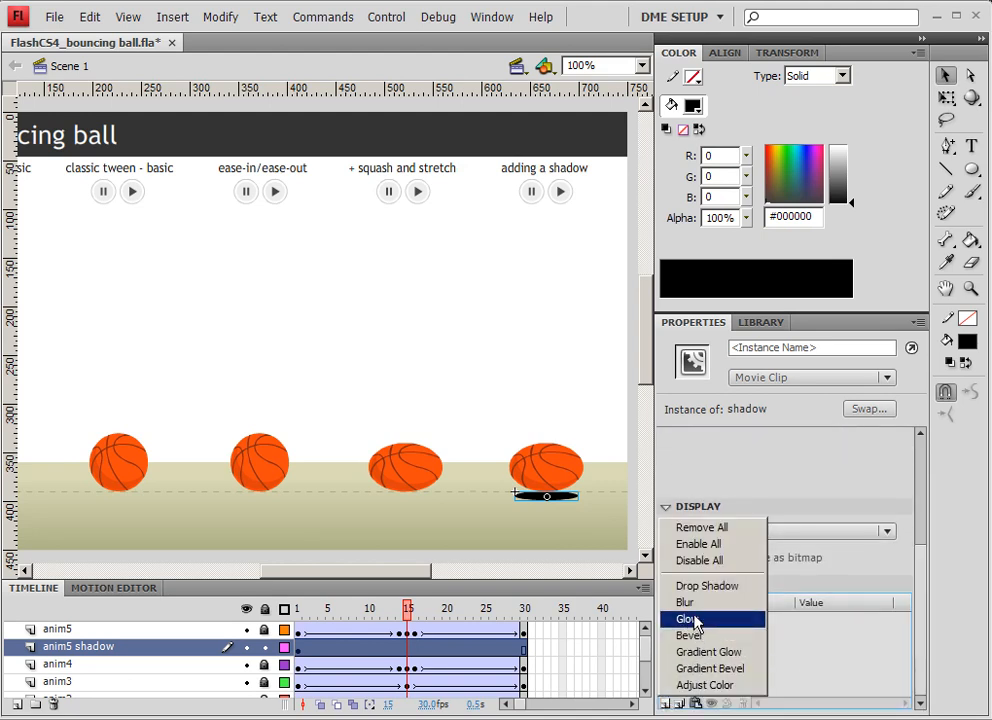
{"action": "left_click", "coordinate": [694, 603]}
{"action": "left_click_drag", "start_coordinate": [805, 640], "coordinate": [830, 636]}
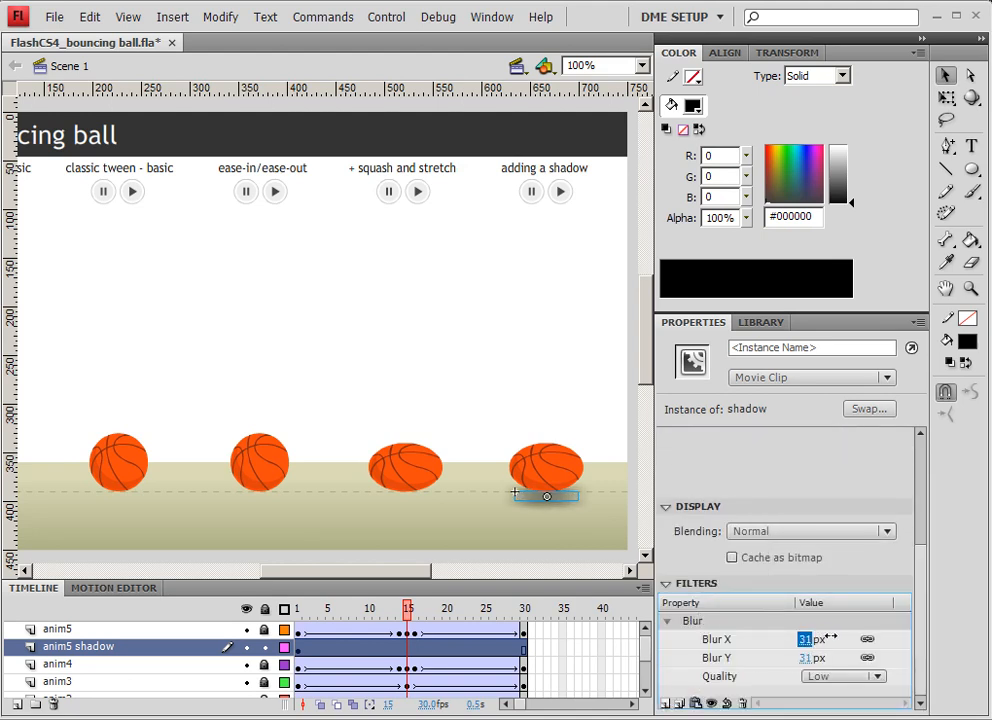
{"action": "left_click", "coordinate": [842, 676]}
{"action": "left_click", "coordinate": [845, 716]}
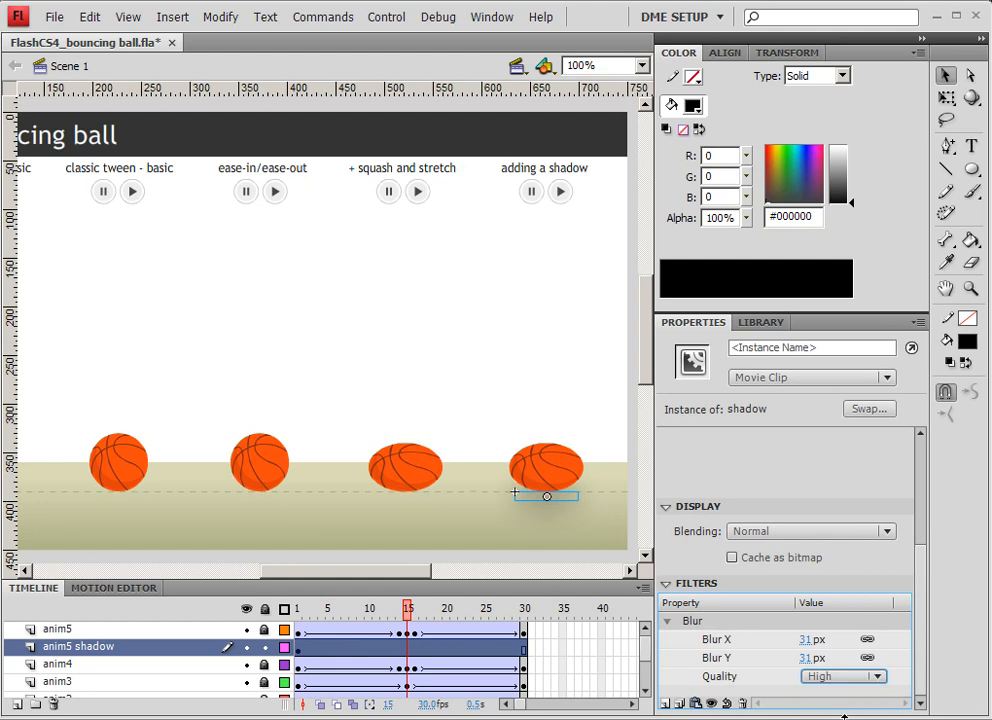
Step: Reduce the shadow's Blur X and Blur Y to 12 px
{"action": "left_click_drag", "start_coordinate": [808, 641], "coordinate": [785, 643]}
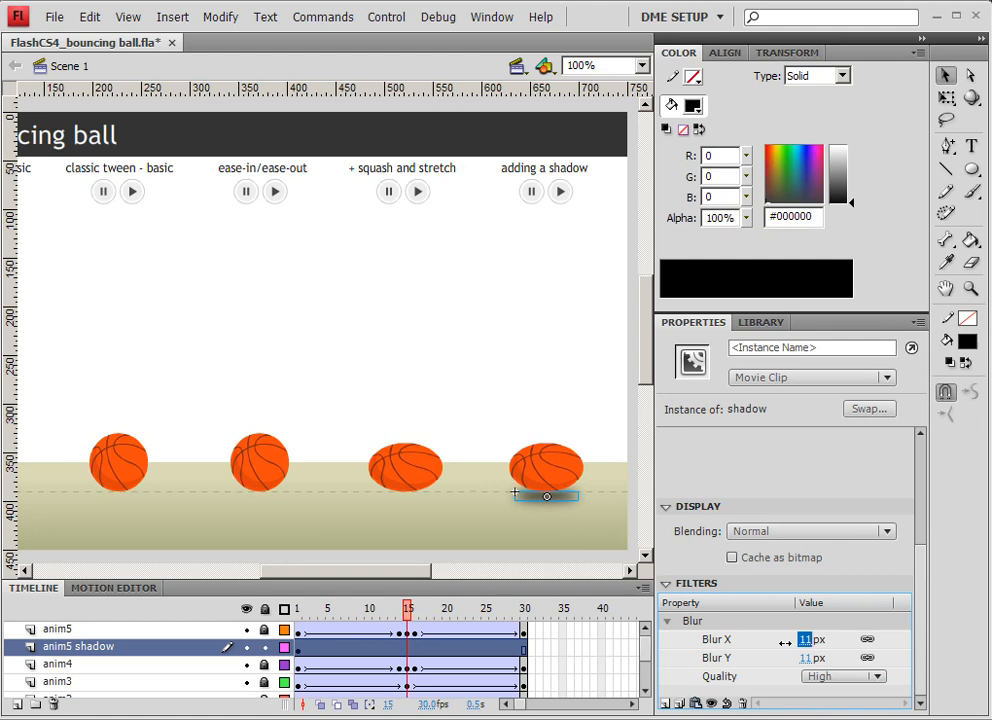
{"action": "key", "text": "Up"}
{"action": "key", "text": "Up"}
{"action": "key", "text": "Up"}
{"action": "key", "text": "Up"}
{"action": "key", "text": "Down"}
{"action": "key", "text": "Down"}
{"action": "key", "text": "Down"}
{"action": "key", "text": "Down"}
Step: Nudge the shadow up against the base of the squashed ball, to about X 635, Y 387
{"action": "left_click", "coordinate": [560, 498]}
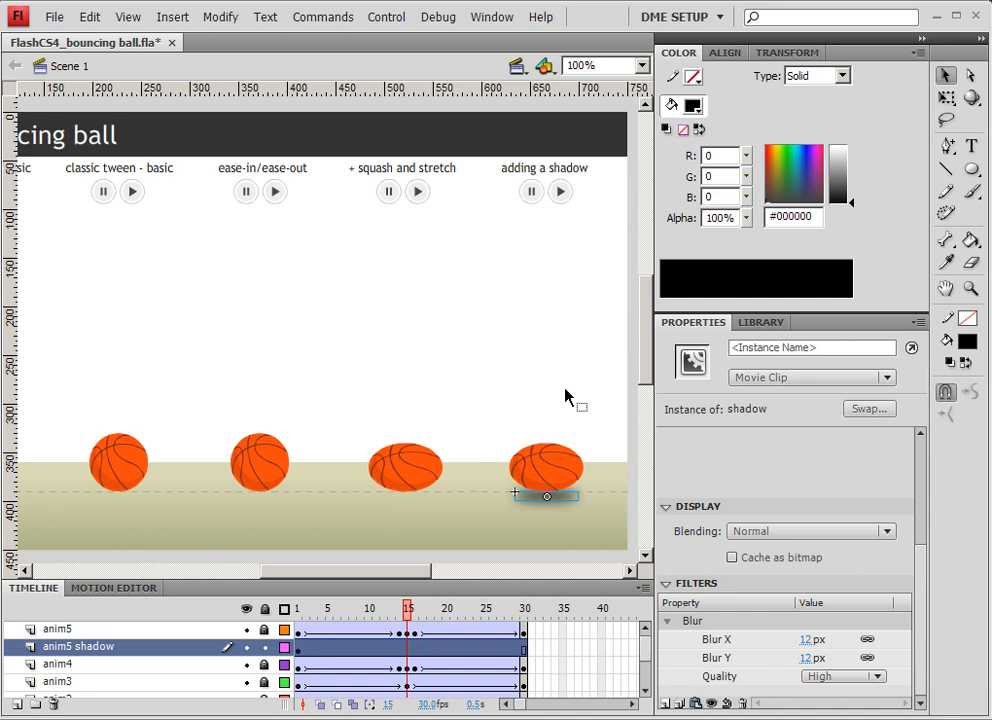
{"action": "key", "text": "Up"}
{"action": "key", "text": "Up"}
{"action": "key", "text": "Up"}
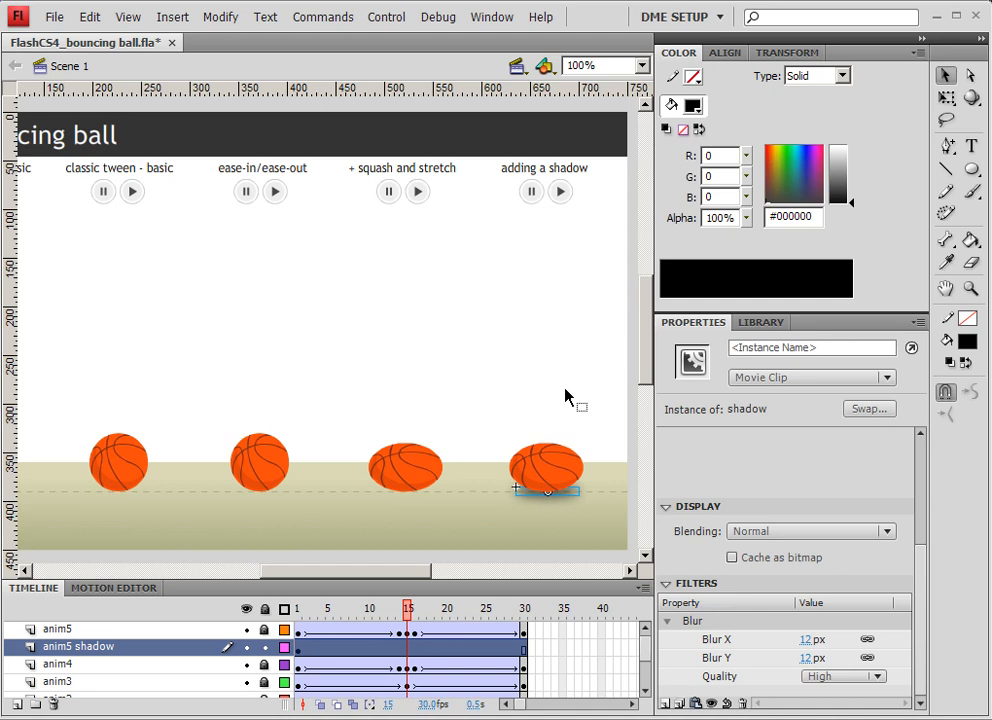
{"action": "left_click", "coordinate": [553, 402]}
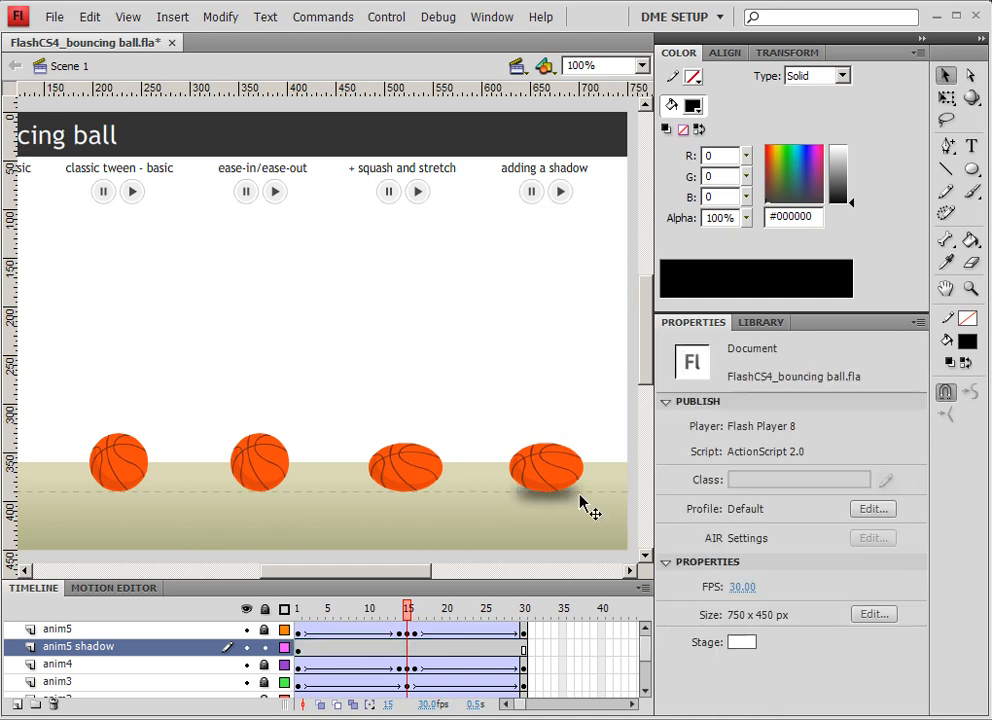
{"action": "left_click", "coordinate": [562, 508]}
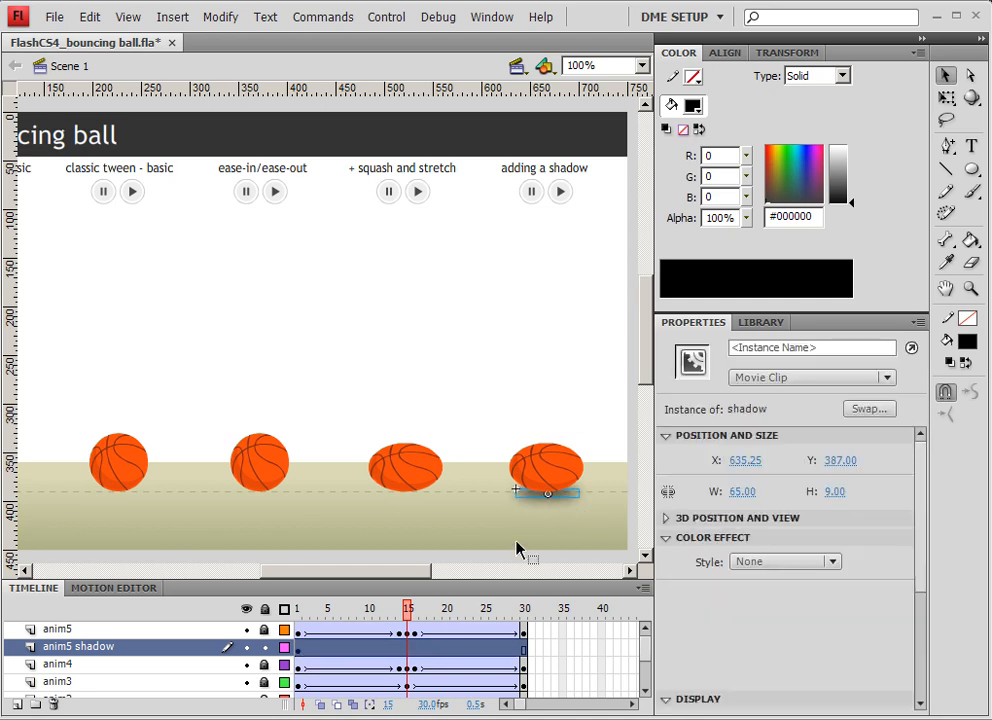
Step: On the anim5 shadow layer, add a keyframe at frame 15 and move the first keyframe to frame 8
{"action": "left_click", "coordinate": [300, 663]}
{"action": "left_click", "coordinate": [301, 649]}
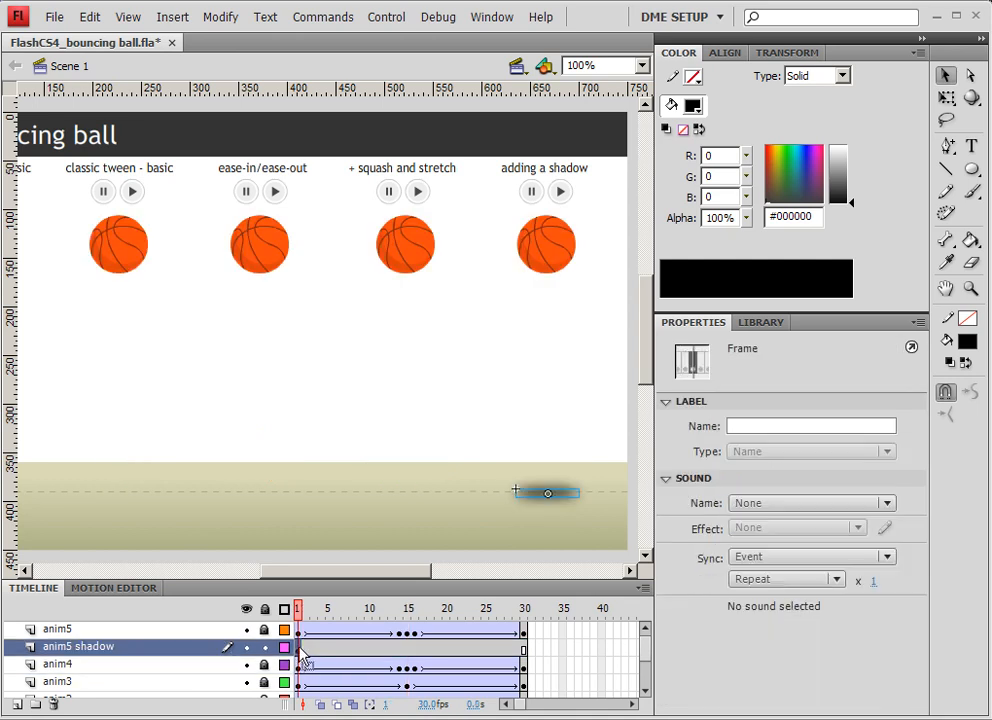
{"action": "mouse_move", "coordinate": [301, 655]}
{"action": "left_mouse_down"}
{"action": "mouse_move", "coordinate": [405, 647]}
{"action": "mouse_move", "coordinate": [408, 657]}
{"action": "mouse_move", "coordinate": [350, 657]}
{"action": "mouse_move", "coordinate": [460, 658]}
{"action": "mouse_move", "coordinate": [356, 662]}
{"action": "left_mouse_up"}
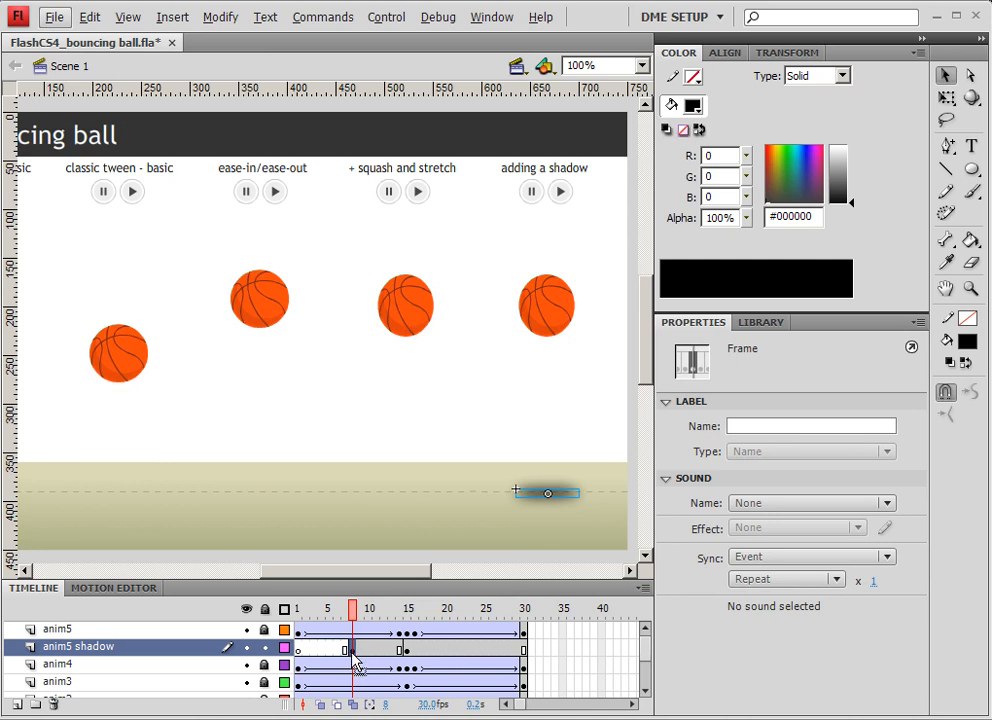
Step: Give the shadow at frame 8 an Alpha color effect of 0% and bring its Blur filter settings into view
{"action": "left_click", "coordinate": [570, 505]}
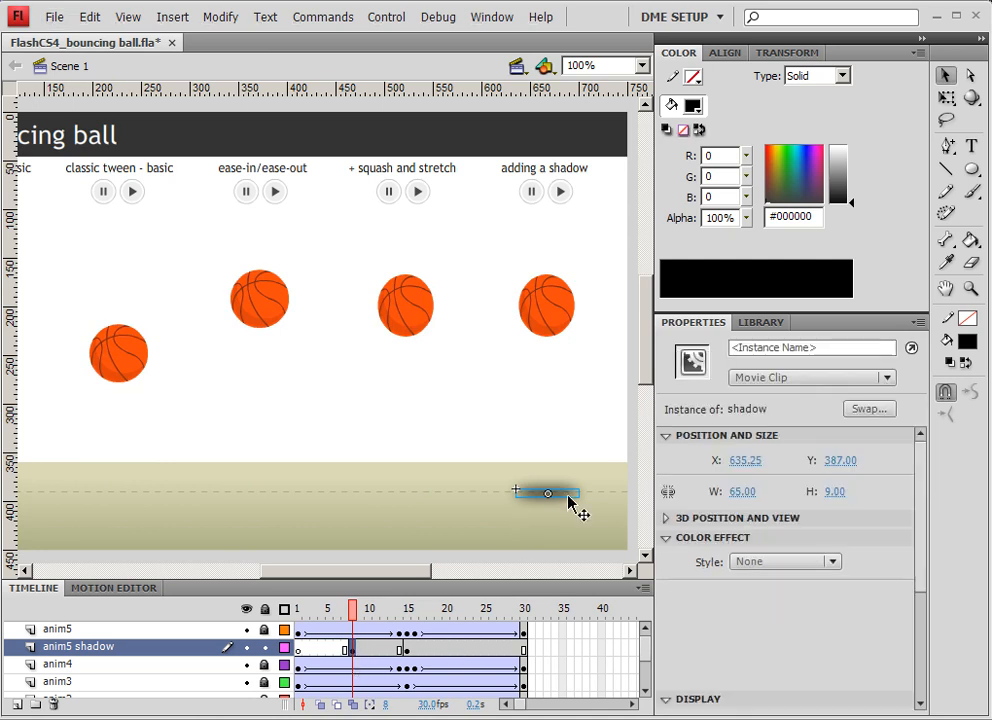
{"action": "left_click", "coordinate": [788, 562]}
{"action": "left_click", "coordinate": [776, 648]}
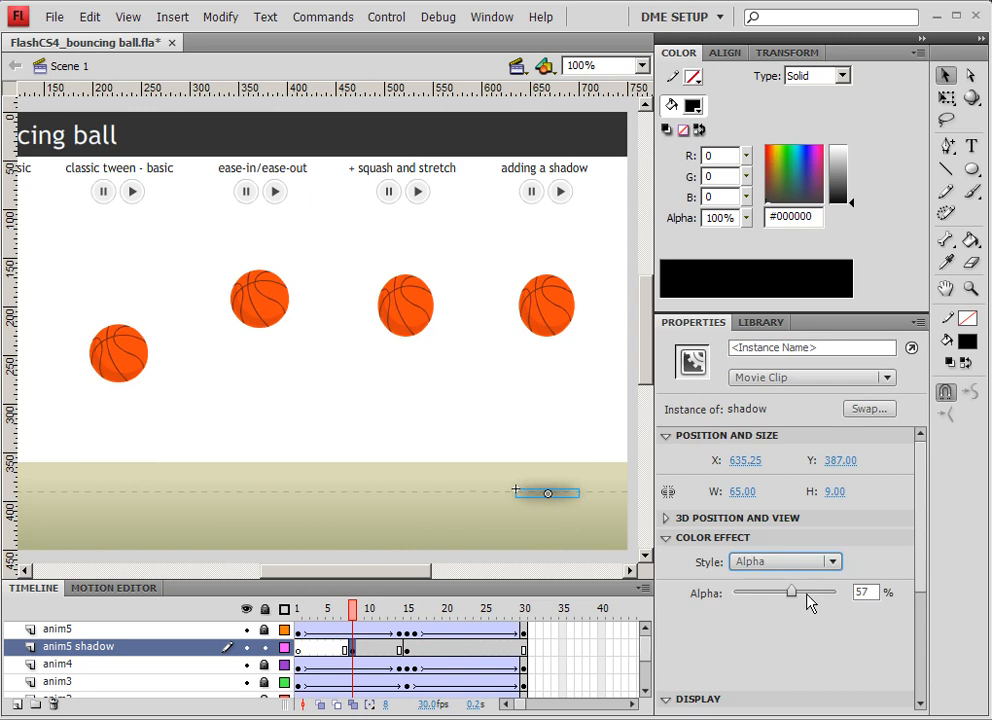
{"action": "left_click_drag", "start_coordinate": [793, 592], "coordinate": [657, 597]}
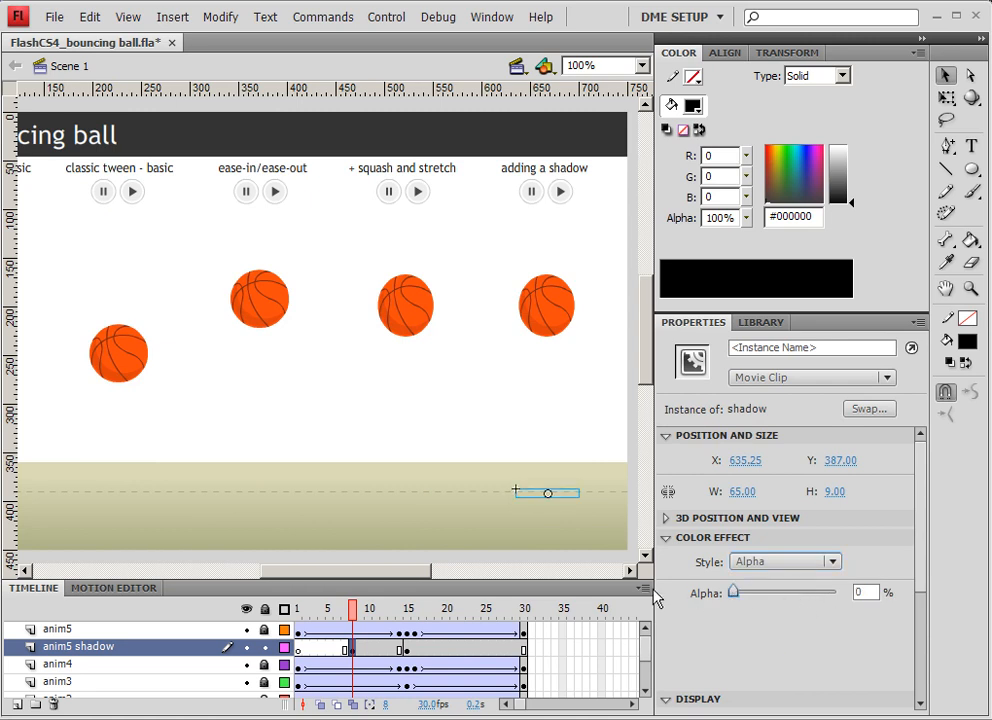
{"action": "left_click_drag", "start_coordinate": [917, 582], "coordinate": [922, 692]}
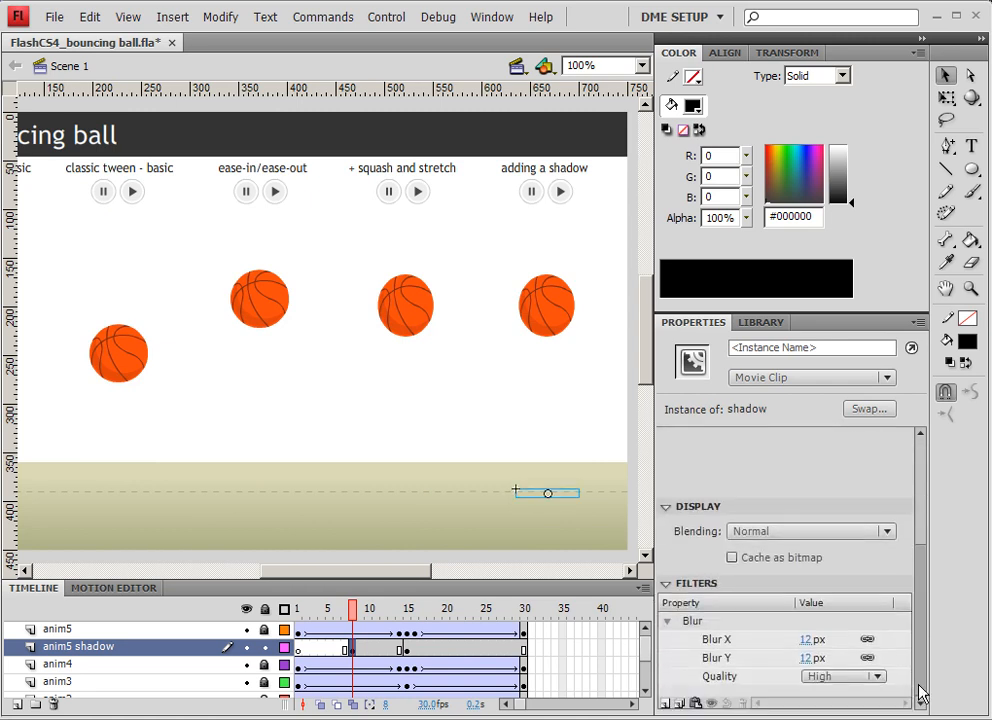
Step: Set the frame 8 shadow's Blur X and Blur Y to 27 px and create a classic tween between frames 8 and 15
{"action": "left_click_drag", "start_coordinate": [806, 640], "coordinate": [823, 640]}
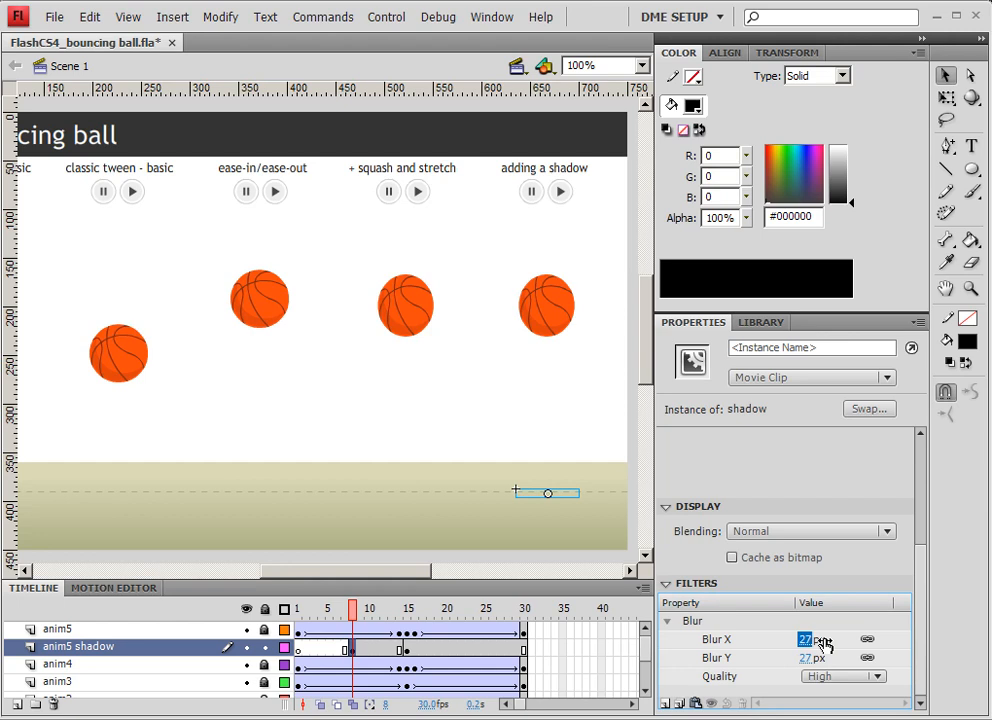
{"action": "left_click", "coordinate": [375, 648]}
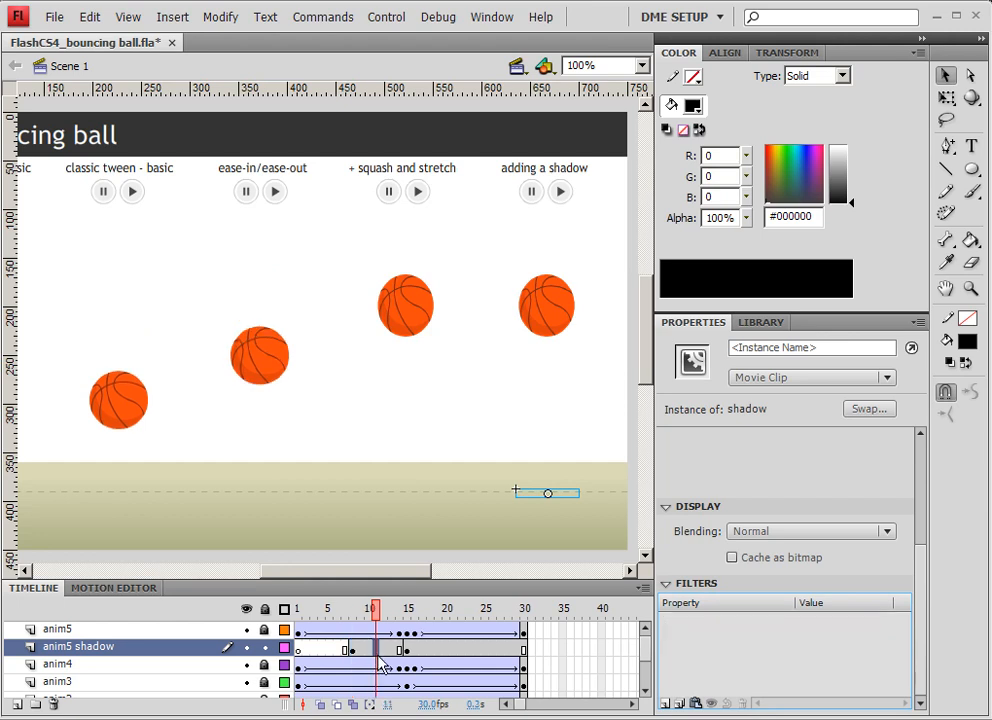
{"action": "right_click", "coordinate": [378, 648]}
{"action": "left_click", "coordinate": [409, 280]}
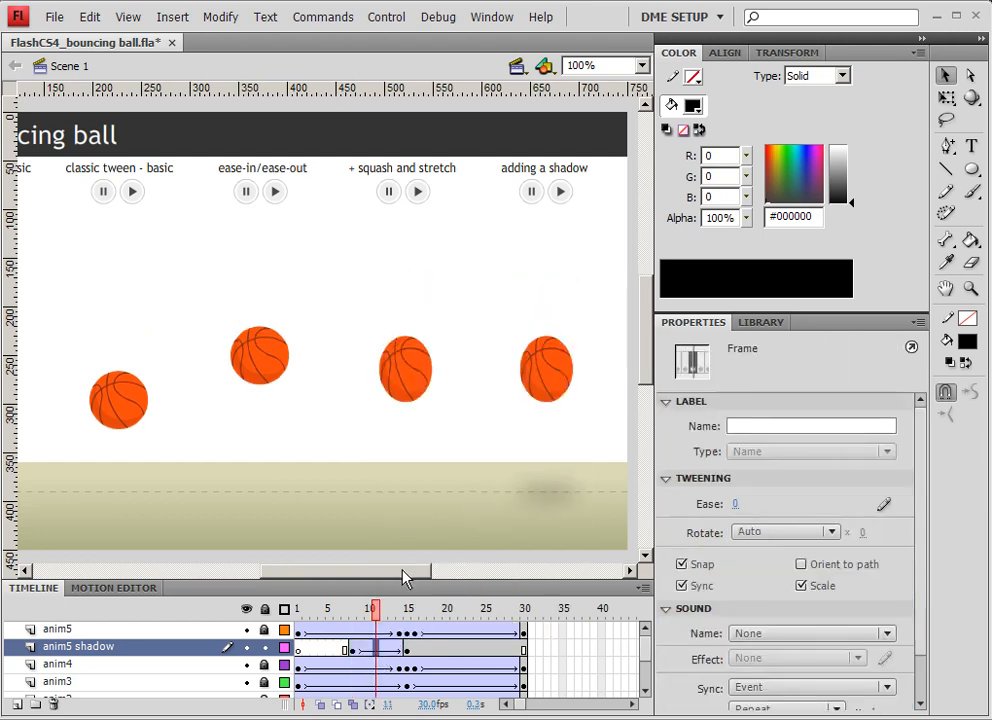
{"action": "left_click_drag", "start_coordinate": [383, 600], "coordinate": [424, 613]}
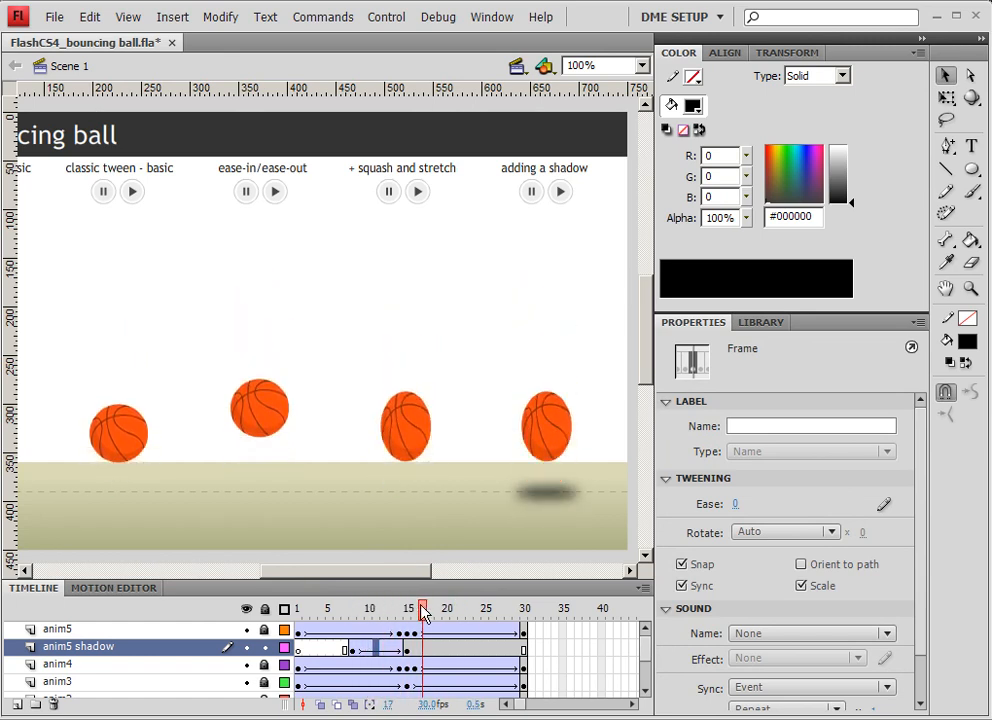
Step: Copy the shadow's frame 8 keyframe to frame 21 and insert a blank keyframe at frame 22
{"action": "left_click_drag", "start_coordinate": [356, 648], "coordinate": [460, 654]}
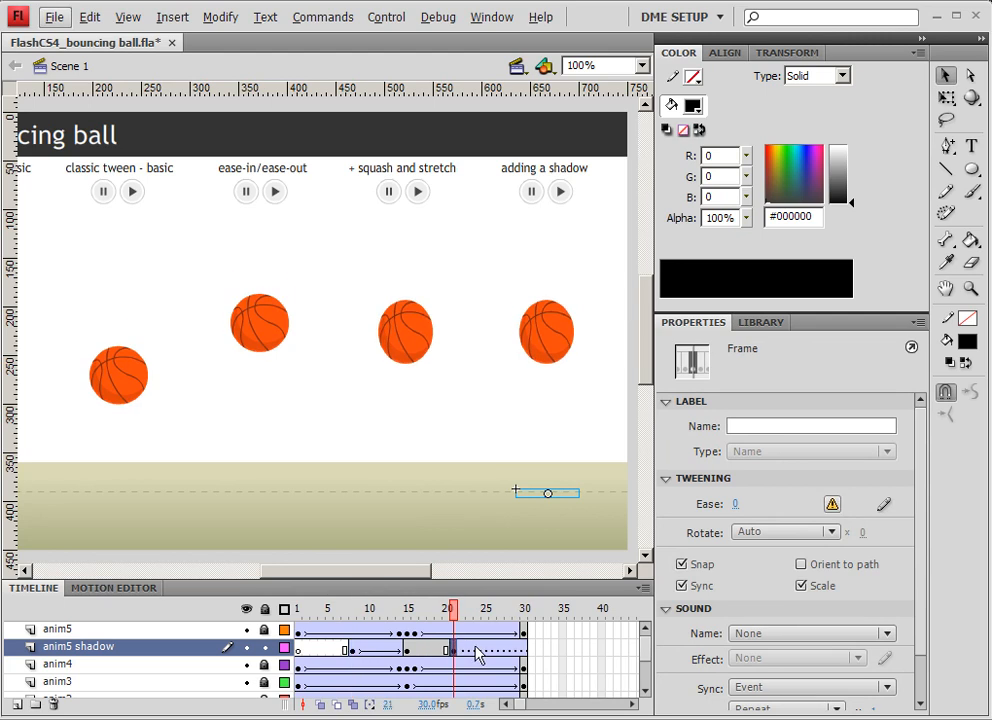
{"action": "right_click", "coordinate": [464, 655]}
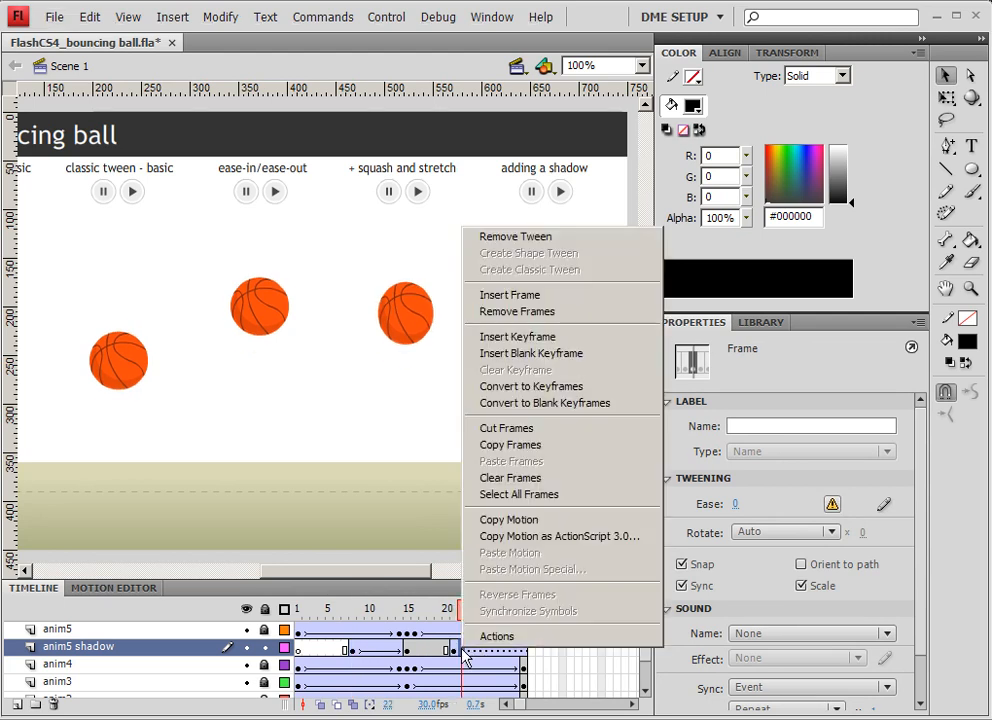
{"action": "left_click", "coordinate": [571, 353]}
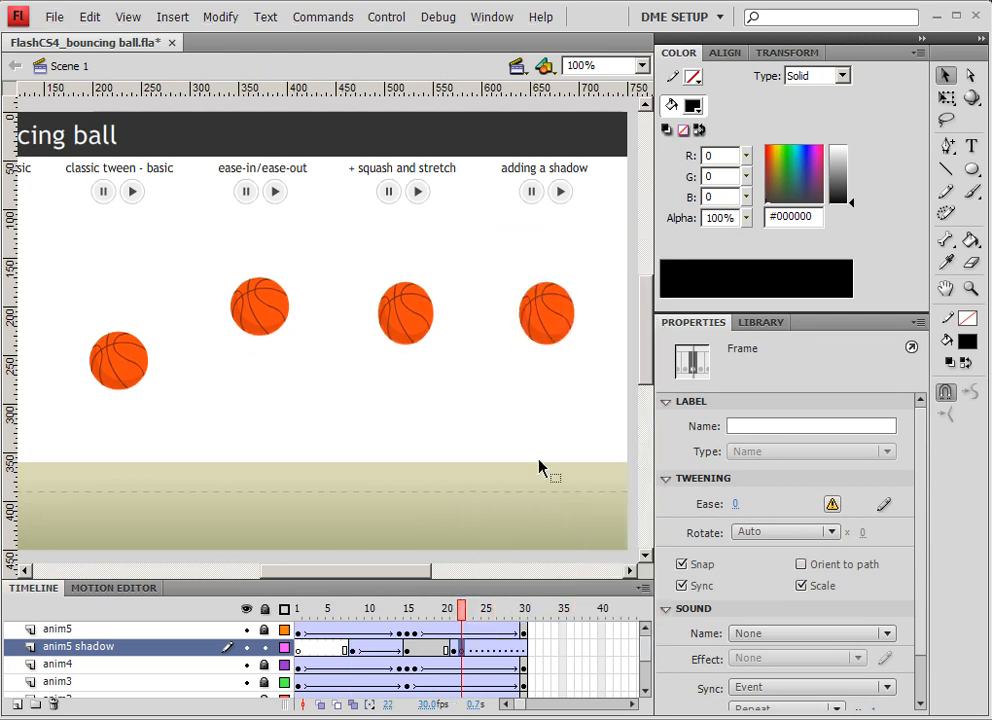
Step: Remove the leftover tween from the blank frames following frame 22 on the anim5 shadow layer
{"action": "left_click", "coordinate": [484, 650]}
{"action": "right_click", "coordinate": [463, 656]}
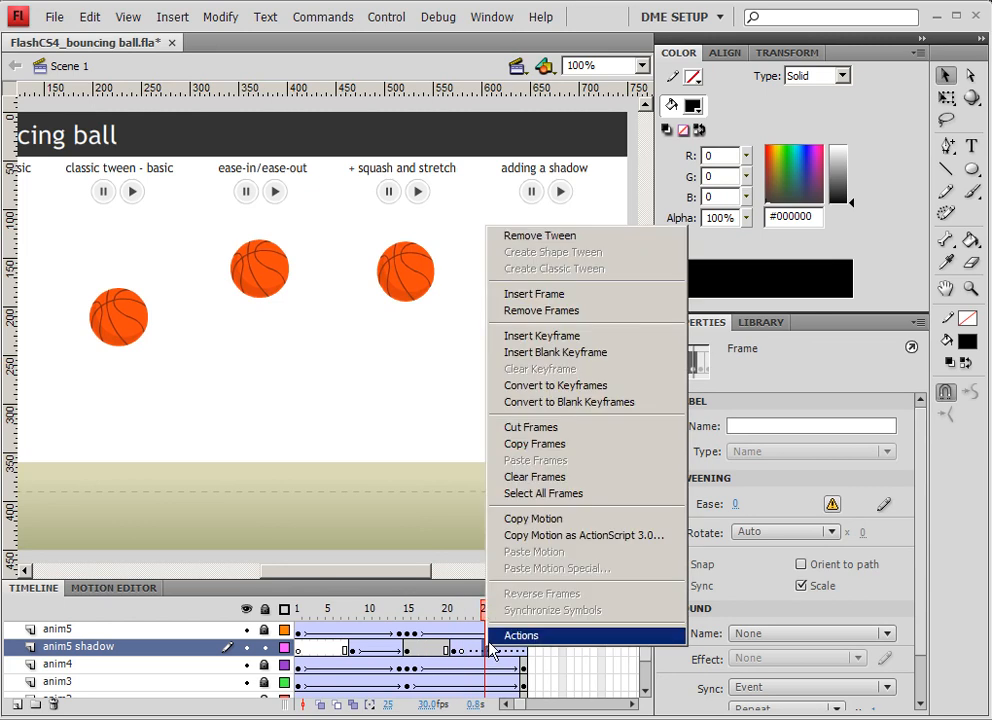
{"action": "left_click", "coordinate": [531, 232]}
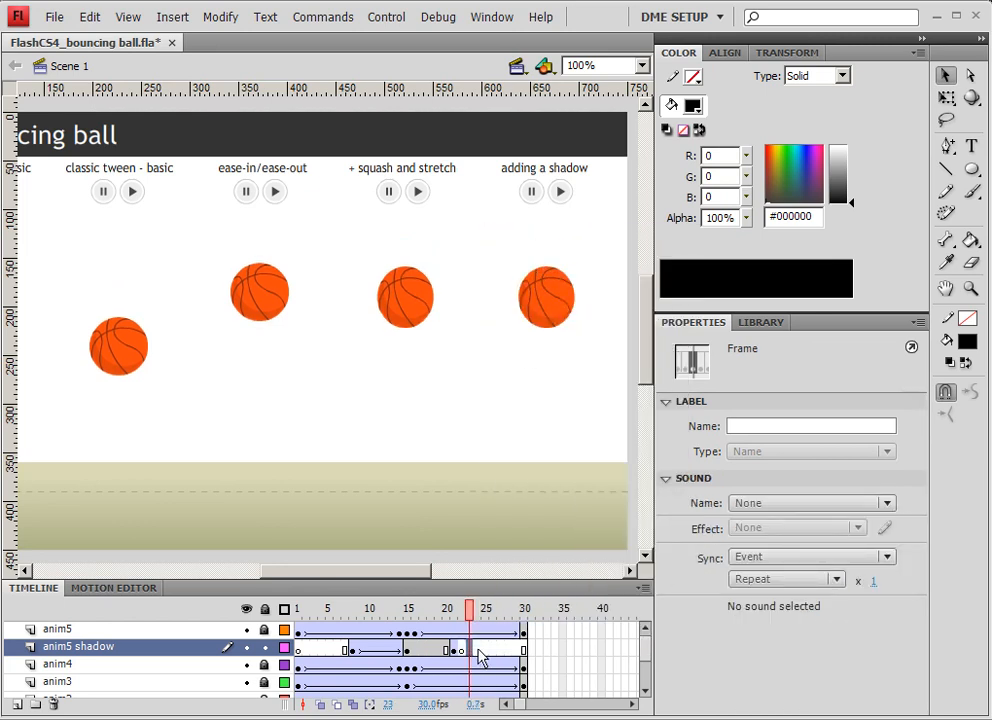
{"action": "left_click", "coordinate": [562, 647]}
Step: Create a classic tween from the shadow's frame 15 keyframe to frame 21 and move the ending keyframe to frame 22
{"action": "left_click", "coordinate": [449, 652]}
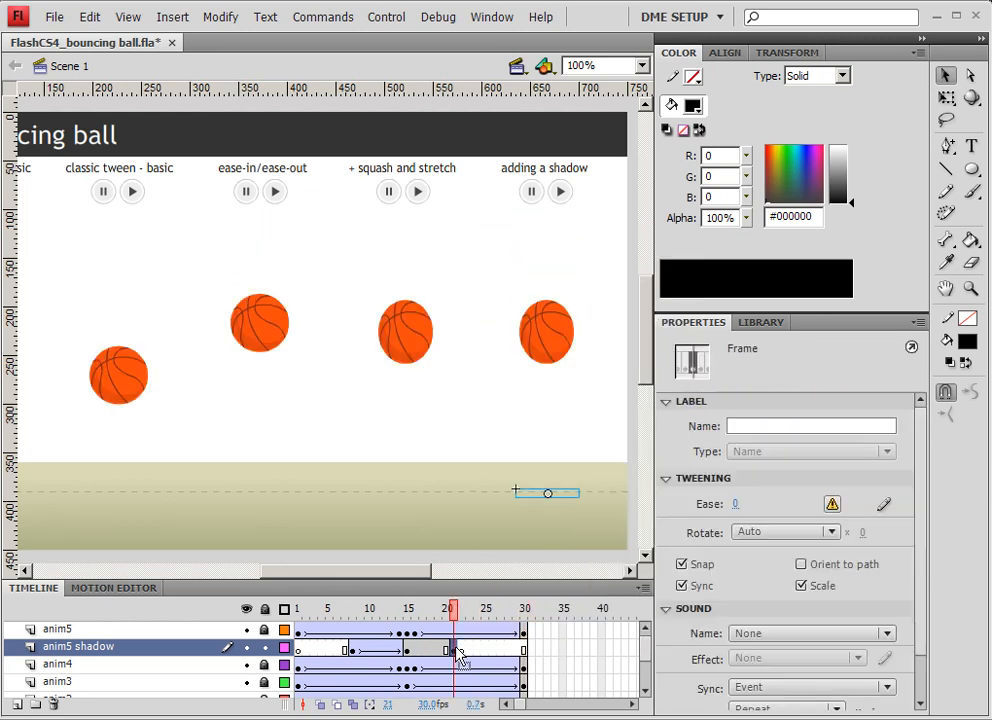
{"action": "right_click", "coordinate": [438, 650]}
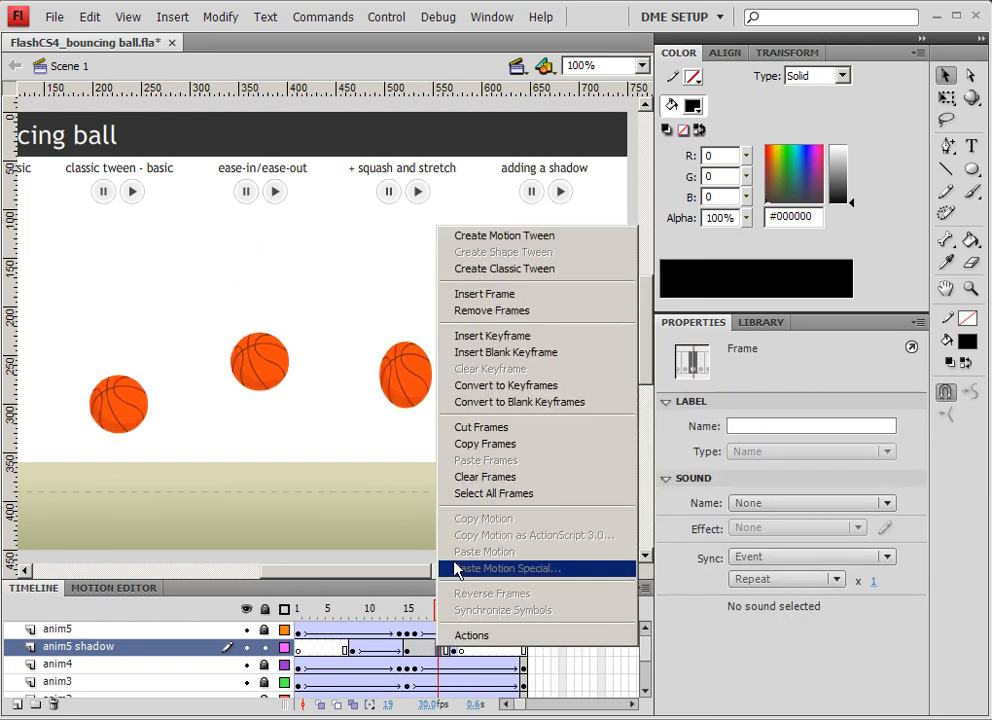
{"action": "left_click", "coordinate": [514, 269]}
{"action": "left_click_drag", "start_coordinate": [437, 620], "coordinate": [466, 654]}
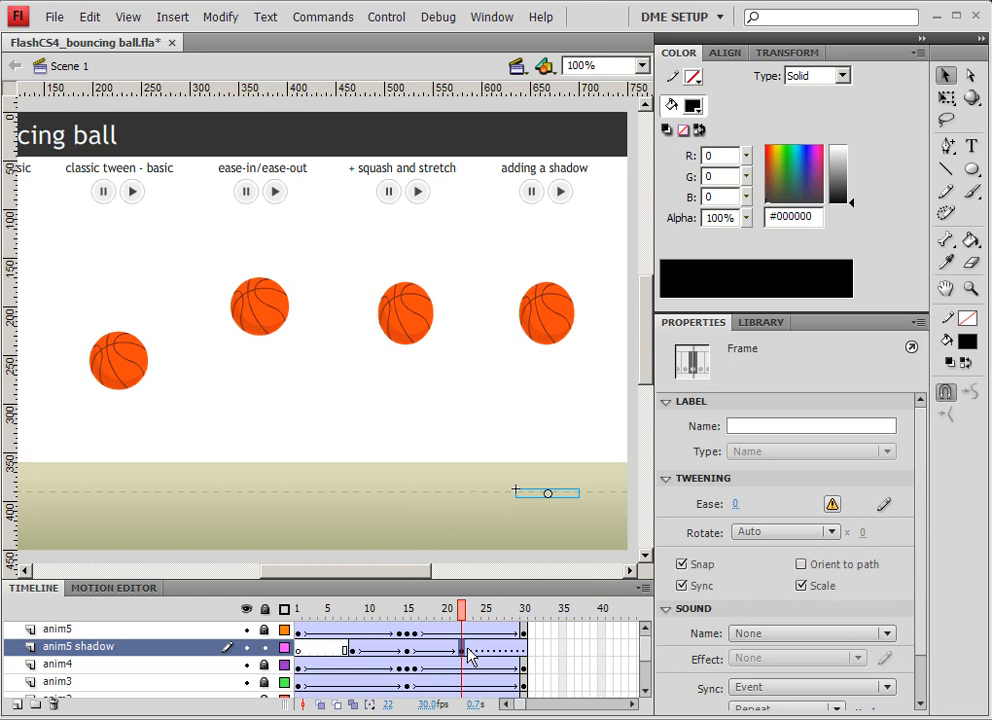
Step: Remove the tween following frame 22 on the anim5 shadow layer and insert a blank keyframe at frame 23
{"action": "left_click", "coordinate": [468, 655]}
{"action": "right_click", "coordinate": [469, 650]}
{"action": "left_click", "coordinate": [545, 250]}
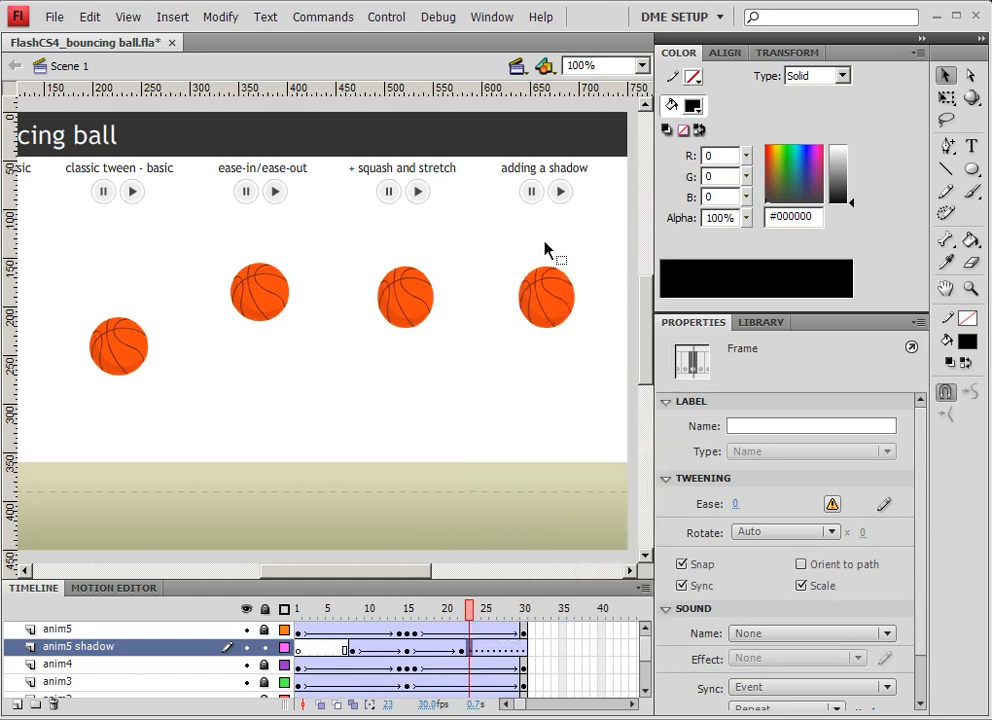
{"action": "right_click", "coordinate": [473, 654]}
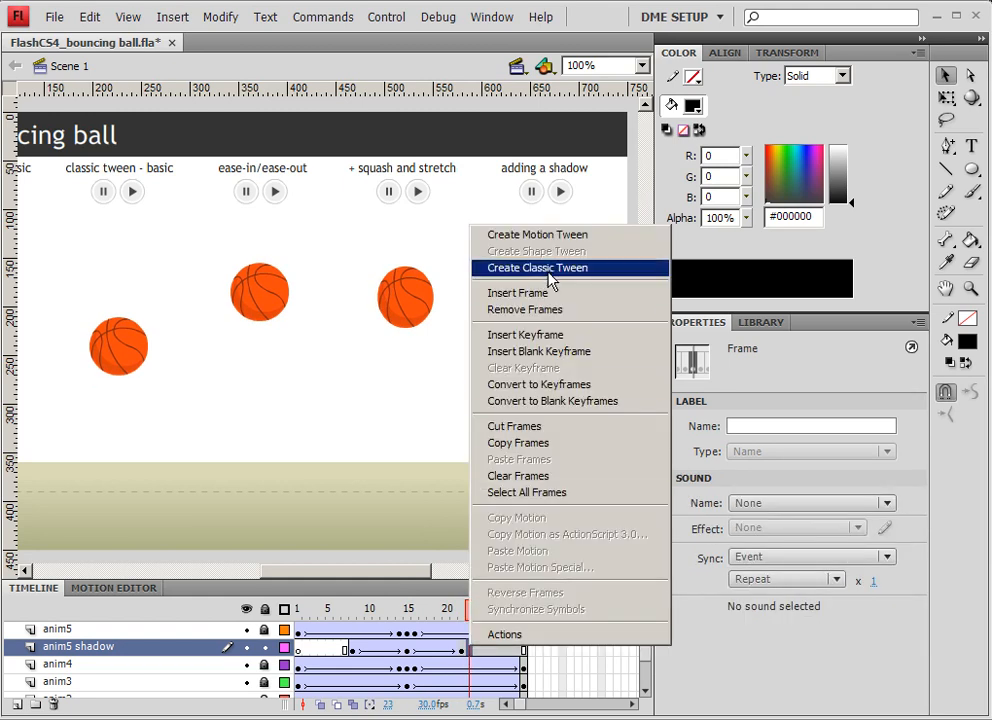
{"action": "left_click", "coordinate": [548, 351]}
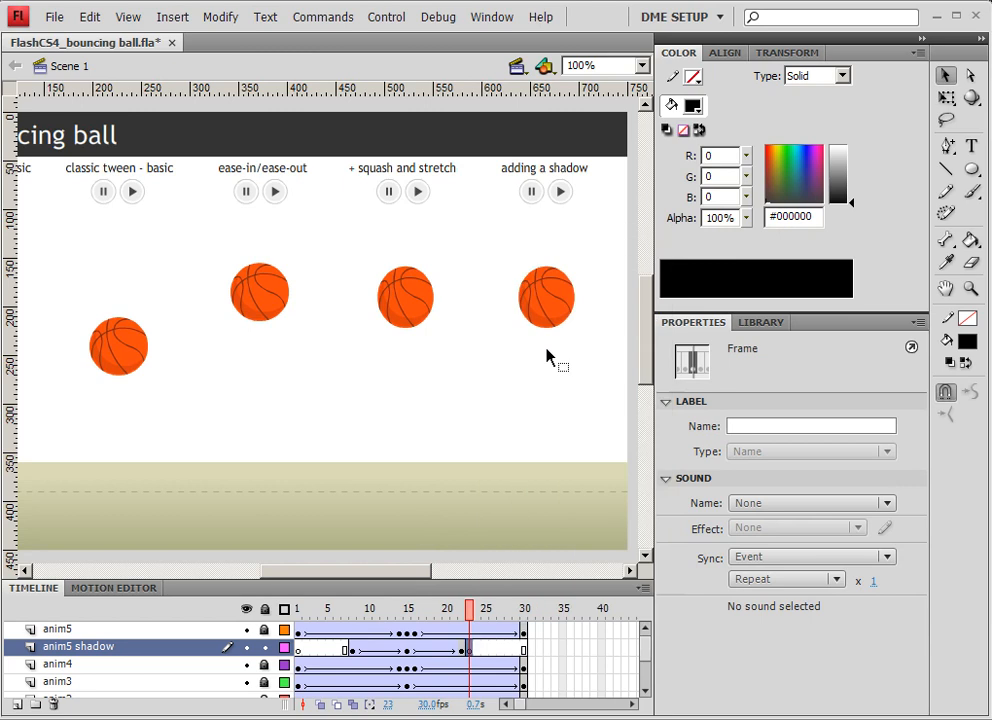
Step: Apply an Alpha color effect of 33% to the shadow at frame 15
{"action": "left_click_drag", "start_coordinate": [468, 615], "coordinate": [409, 625]}
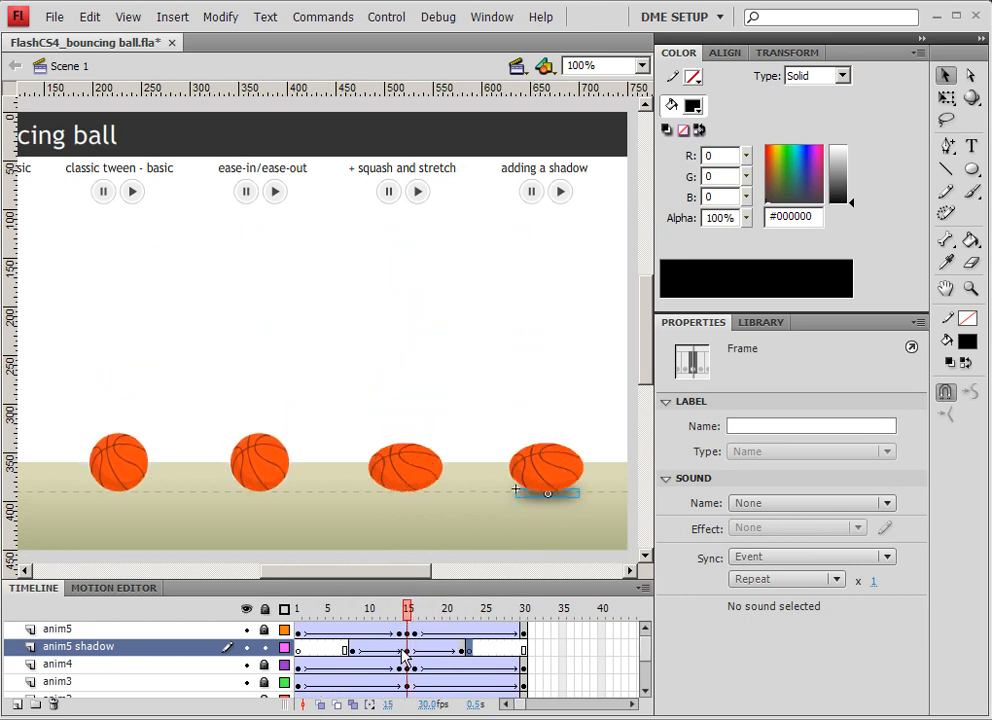
{"action": "left_click", "coordinate": [560, 502]}
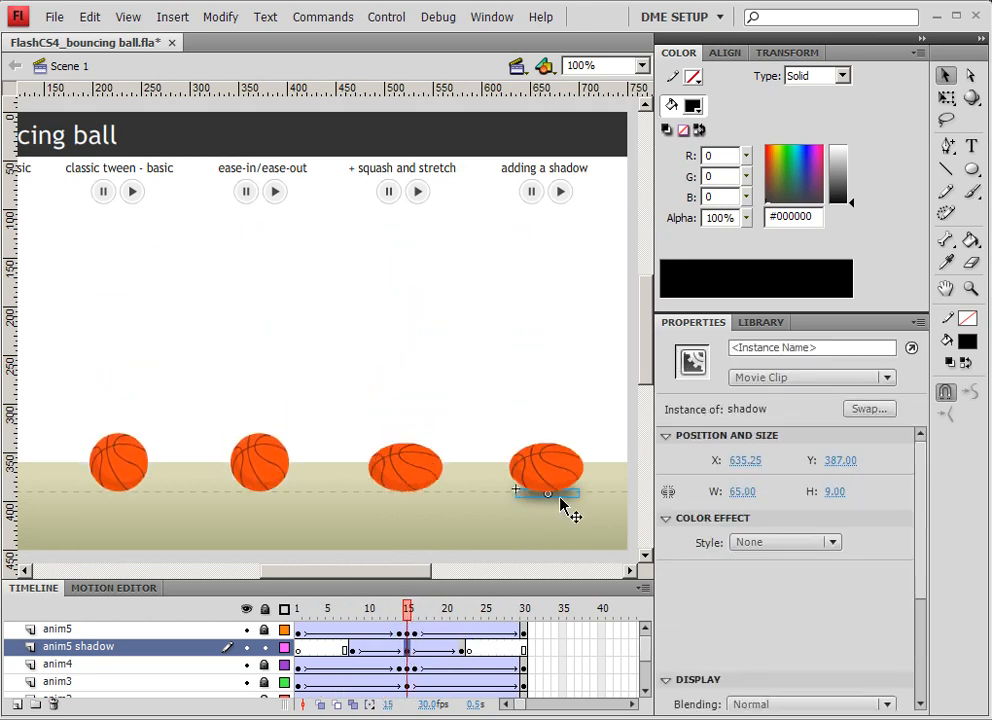
{"action": "scroll", "coordinate": [922, 538], "scroll_direction": "down", "scroll_amount": 3}
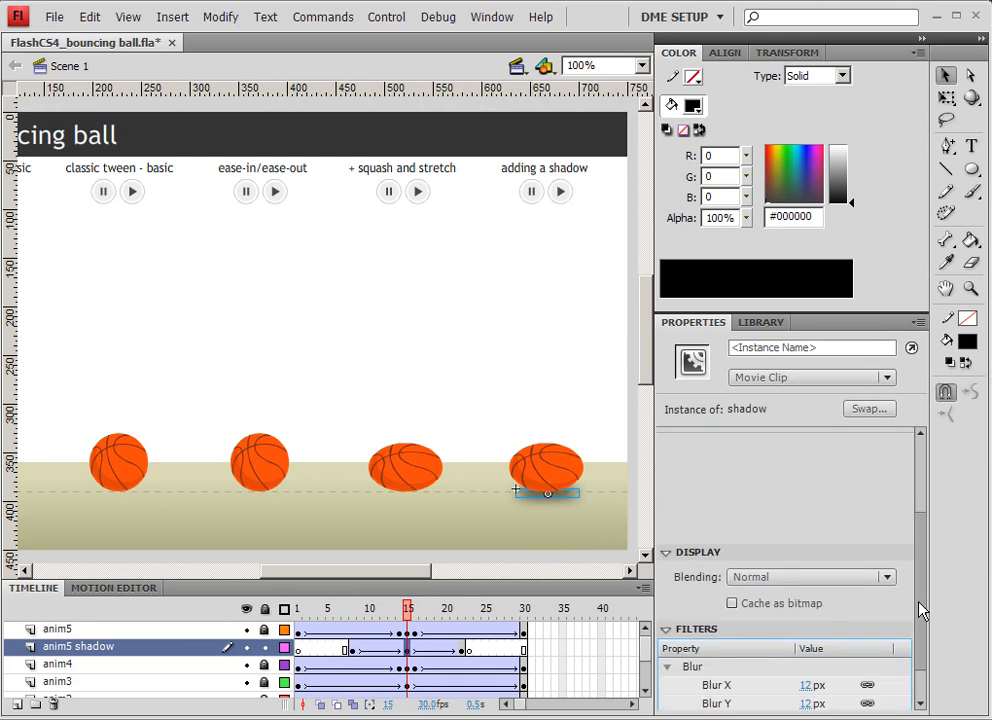
{"action": "scroll", "coordinate": [922, 515], "scroll_direction": "up", "scroll_amount": 1}
{"action": "scroll", "coordinate": [922, 512], "scroll_direction": "up", "scroll_amount": 1}
{"action": "left_click", "coordinate": [775, 463]}
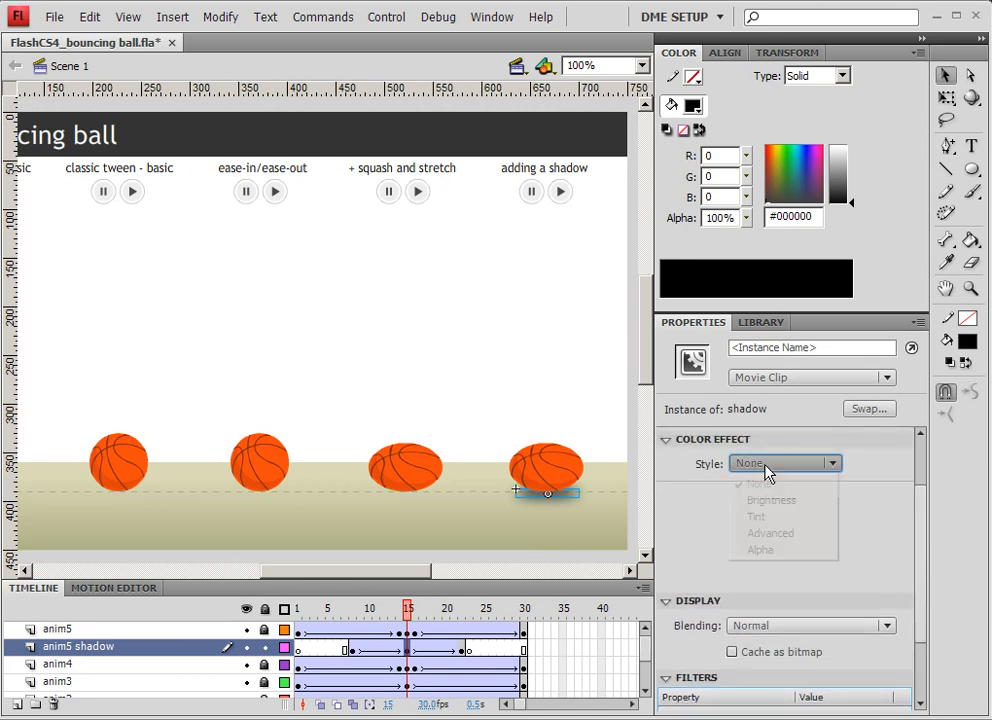
{"action": "left_click", "coordinate": [752, 549]}
{"action": "left_click_drag", "start_coordinate": [740, 496], "coordinate": [771, 497]}
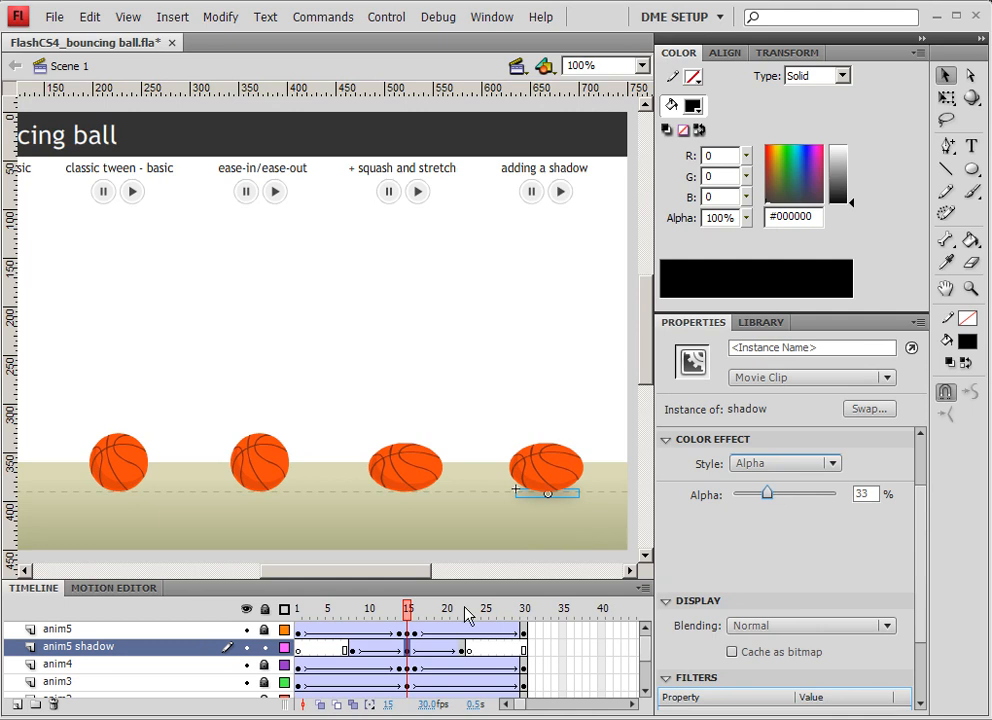
Step: Preview the shadow's fade by scrubbing through to frame 30 and testing the movie, closing the test window when done
{"action": "left_click_drag", "start_coordinate": [415, 613], "coordinate": [594, 608]}
{"action": "key", "text": "ctrl+Return"}
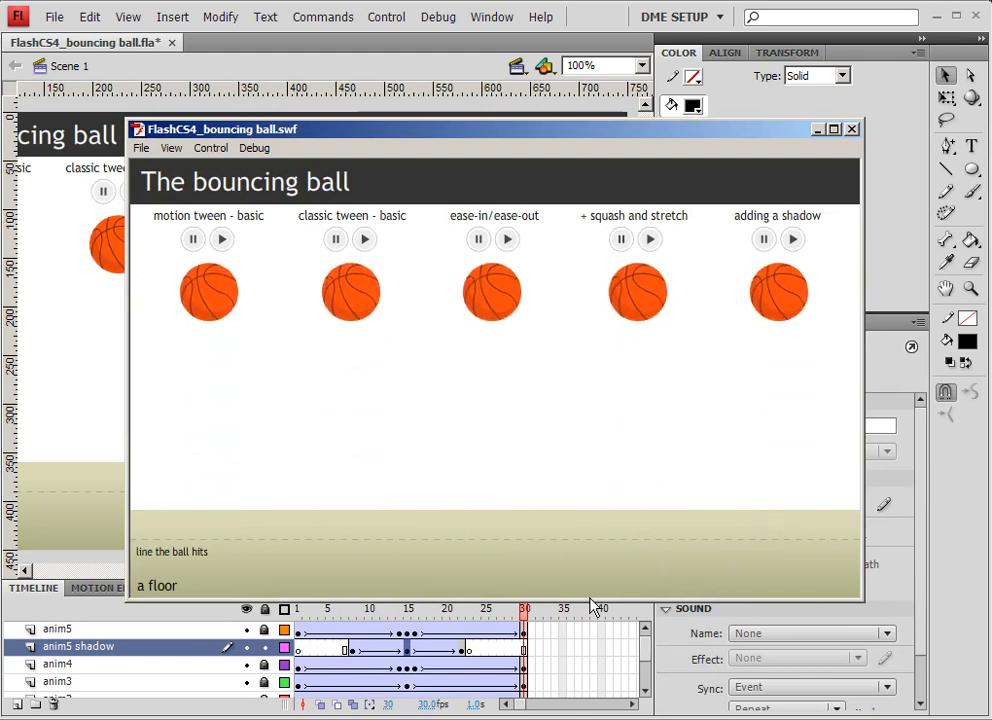
{"action": "left_click", "coordinate": [851, 129]}
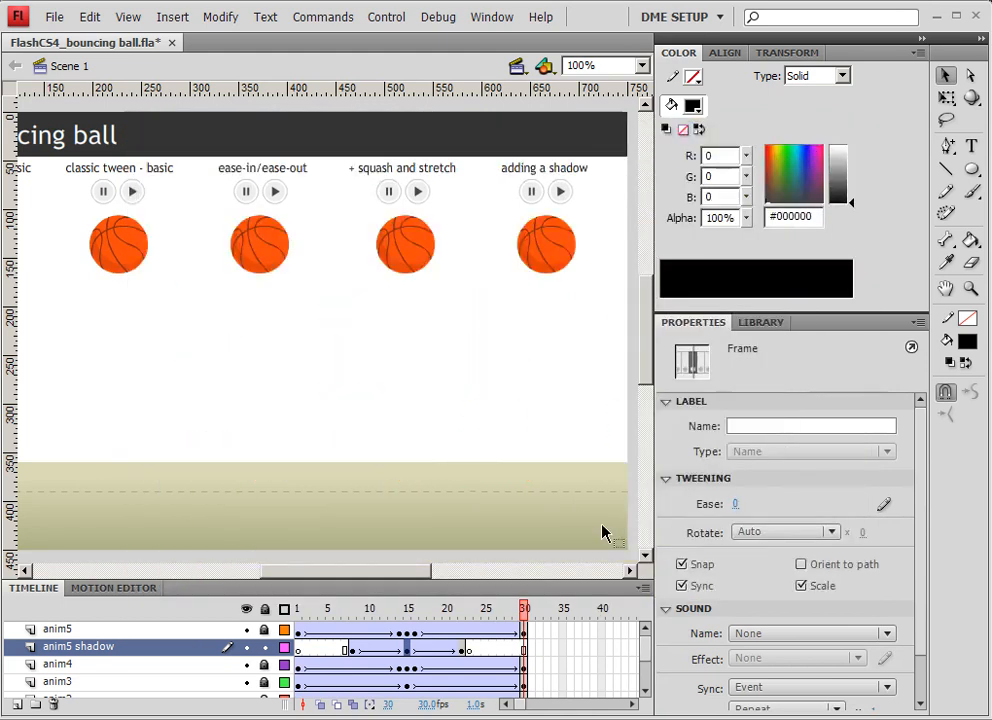
Step: Reduce the Blur X and Blur Y of the shadow at frame 15 to 0 px
{"action": "left_click_drag", "start_coordinate": [481, 618], "coordinate": [410, 622]}
{"action": "left_click", "coordinate": [407, 650]}
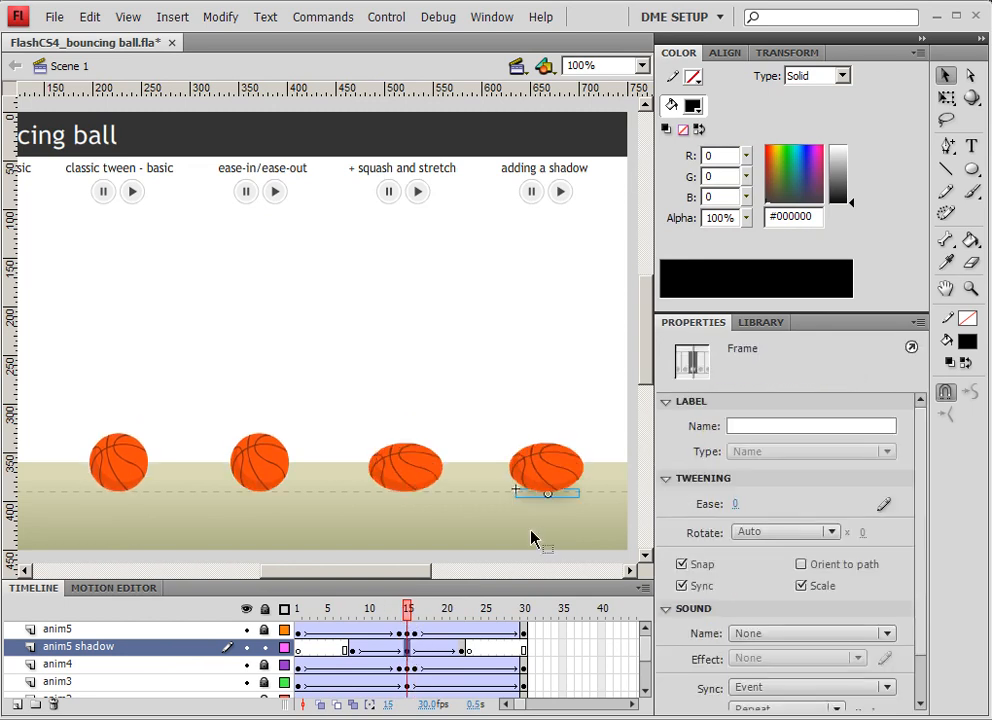
{"action": "left_click", "coordinate": [555, 494]}
{"action": "scroll", "coordinate": [922, 574], "scroll_direction": "down", "scroll_amount": 3}
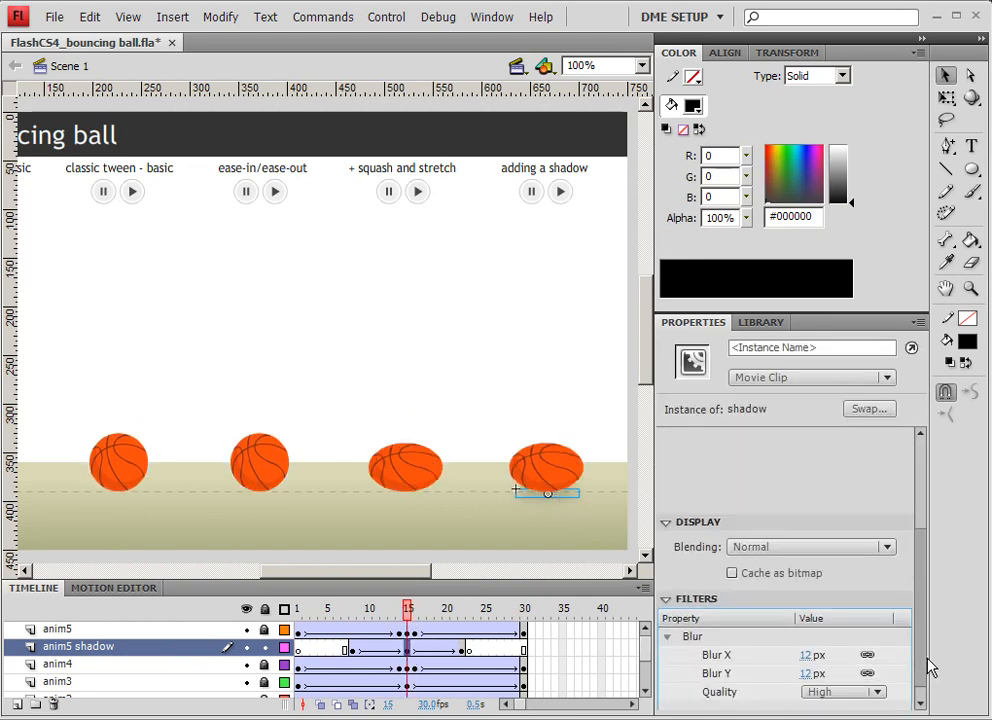
{"action": "left_click_drag", "start_coordinate": [812, 639], "coordinate": [782, 641]}
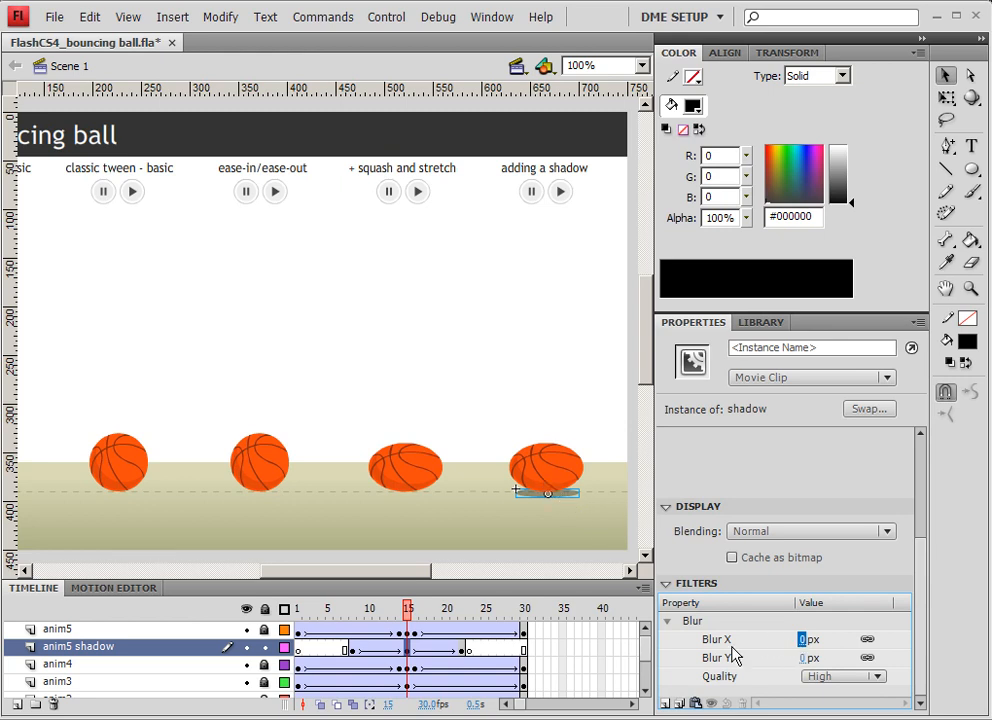
Step: Set the frame 15 shadow's Blur X and Blur Y to 5 px and test the movie
{"action": "mouse_move", "coordinate": [408, 613]}
{"action": "left_mouse_down"}
{"action": "mouse_move", "coordinate": [377, 613]}
{"action": "mouse_move", "coordinate": [414, 613]}
{"action": "mouse_move", "coordinate": [407, 605]}
{"action": "left_mouse_up"}
{"action": "left_click", "coordinate": [567, 497]}
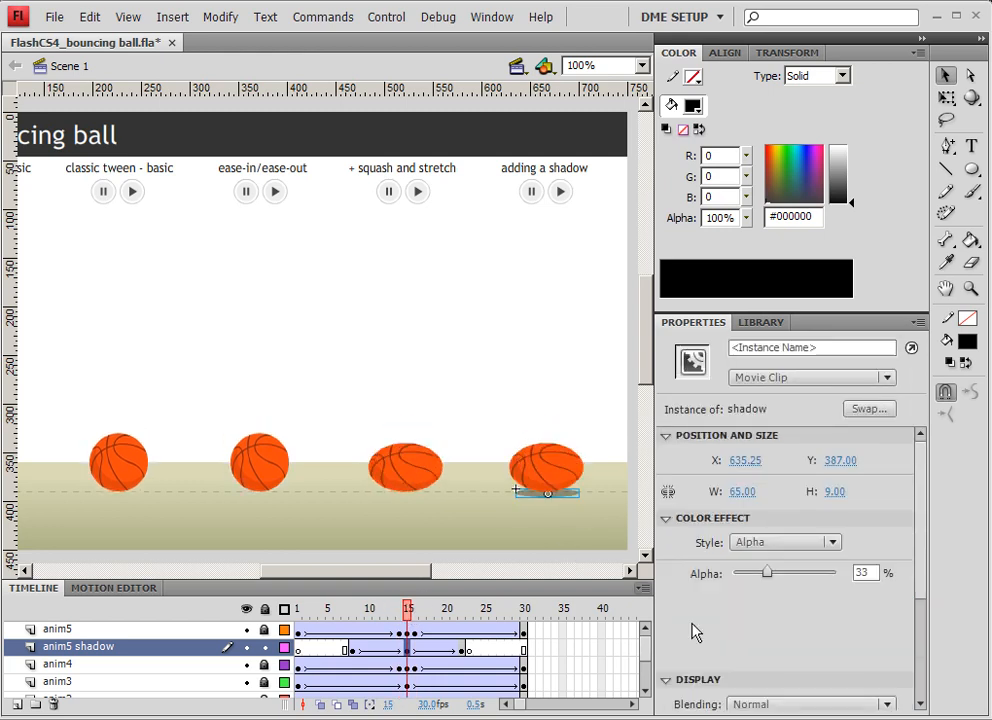
{"action": "scroll", "coordinate": [925, 600], "scroll_direction": "down", "scroll_amount": 5}
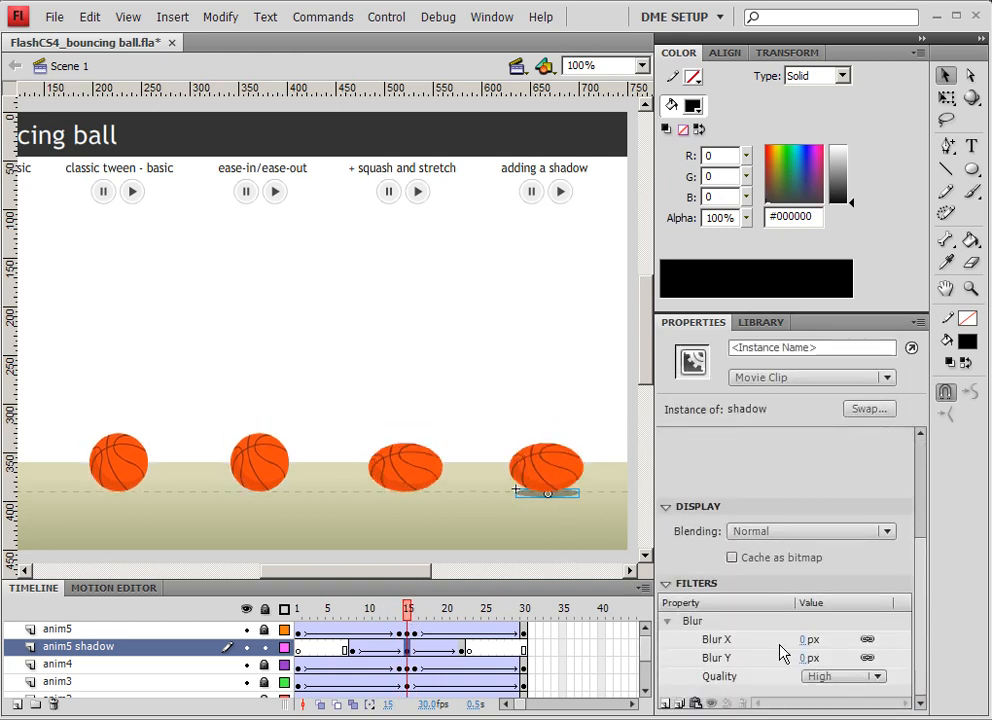
{"action": "left_click", "coordinate": [801, 640]}
{"action": "left_click_drag", "start_coordinate": [804, 644], "coordinate": [805, 643]}
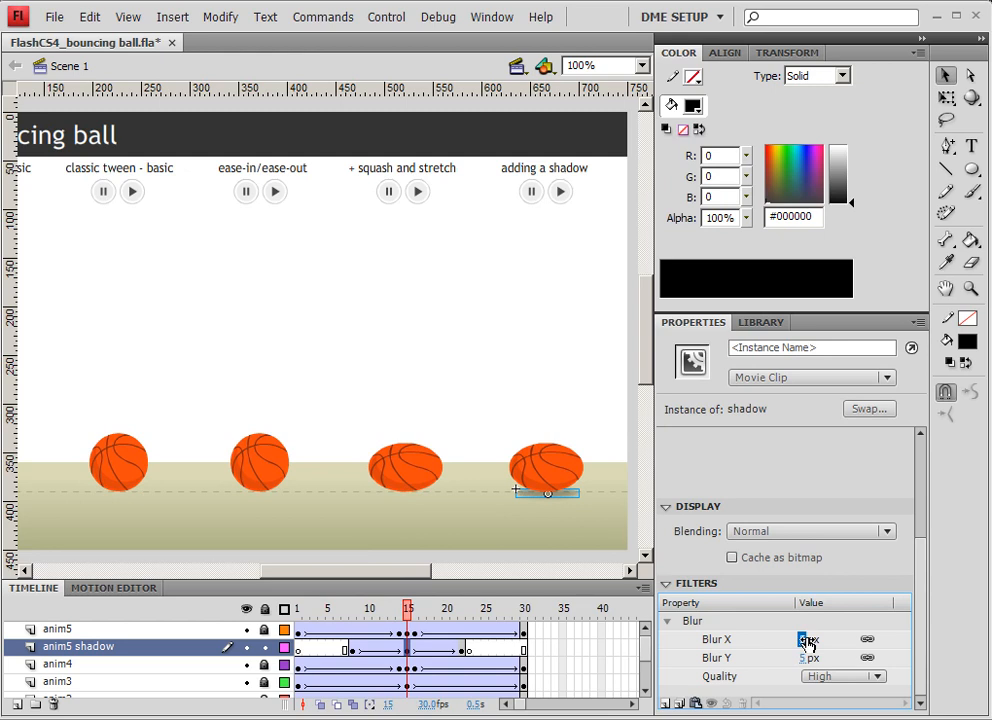
{"action": "key", "text": "ctrl+Return"}
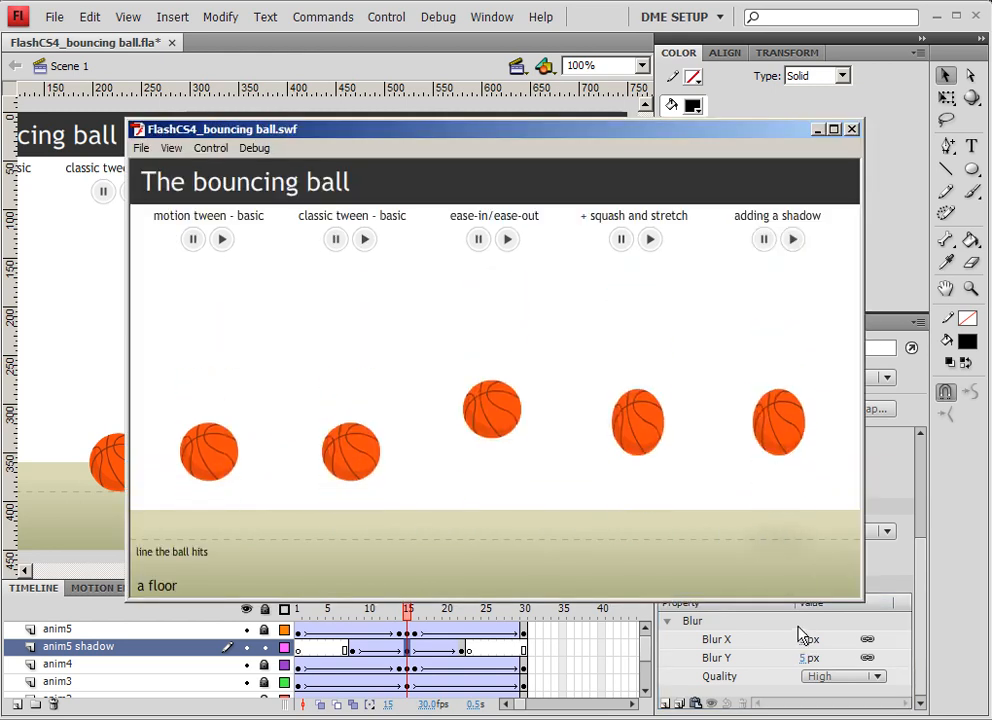